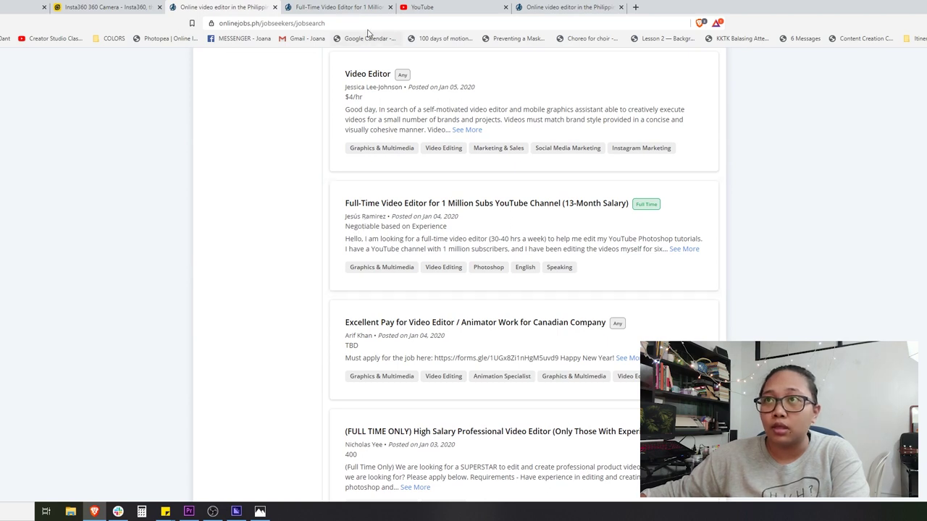
Check the full-time video editor posting, search YouTube for the job poster's name, and open the Photoshop Training Channel in a new tab.
{"action": "left_click", "coordinate": [366, 7]}
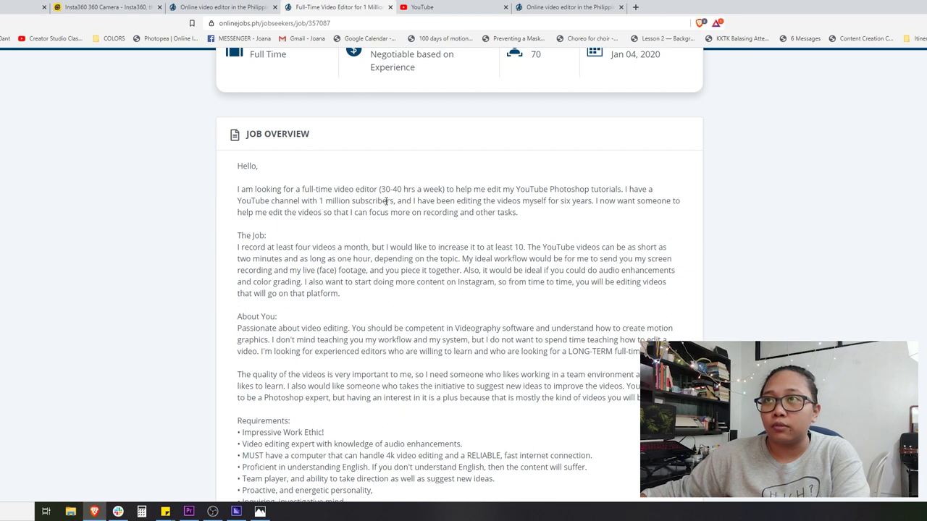
{"action": "left_click", "coordinate": [419, 8]}
{"action": "left_click", "coordinate": [403, 57]}
{"action": "type", "text": "jesus ramire"}
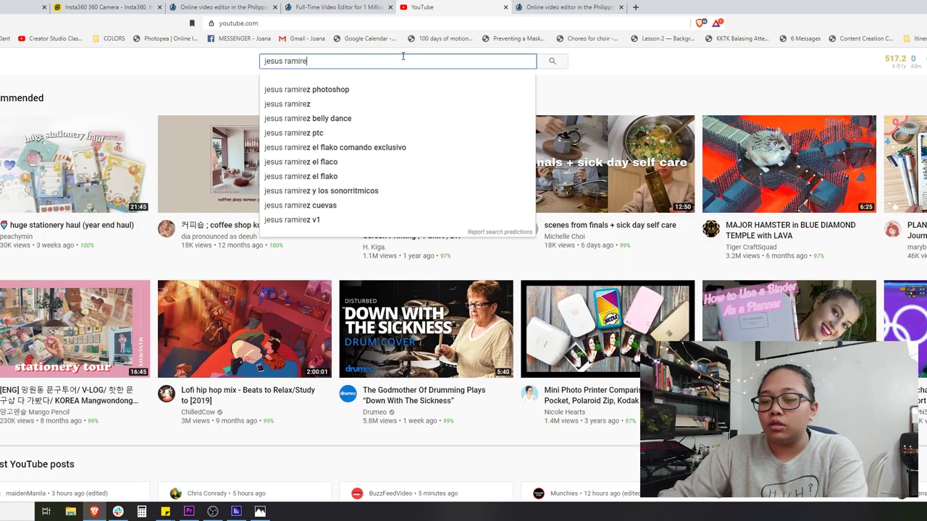
{"action": "type", "text": "z"}
{"action": "key", "text": "Return"}
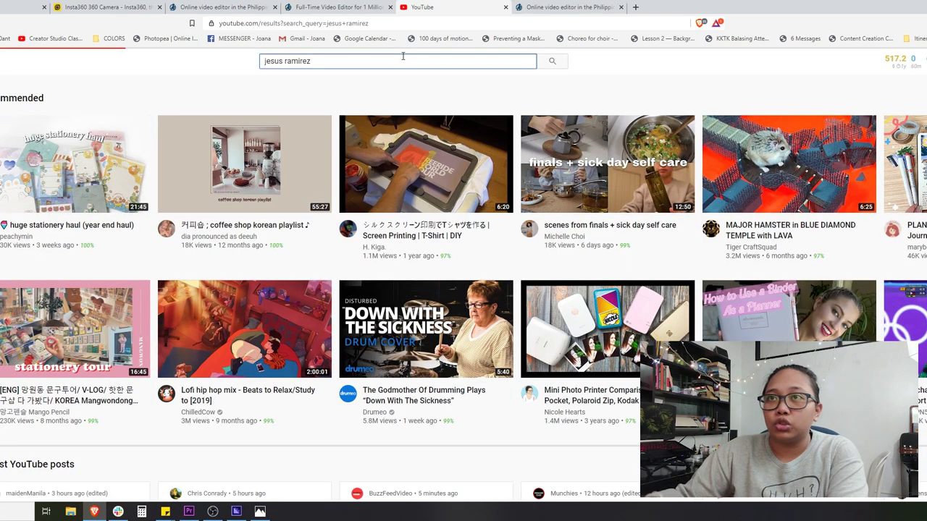
{"action": "middle_click", "coordinate": [427, 152]}
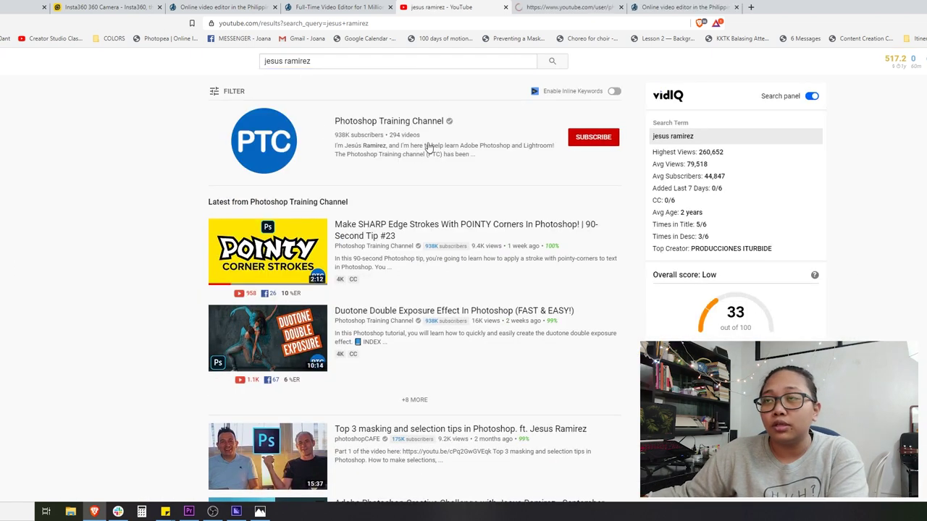
Look over the Photoshop Training Channel's home page, including its featured video, recent uploads and best tutorials.
{"action": "key", "text": "ctrl+shift+Tab"}
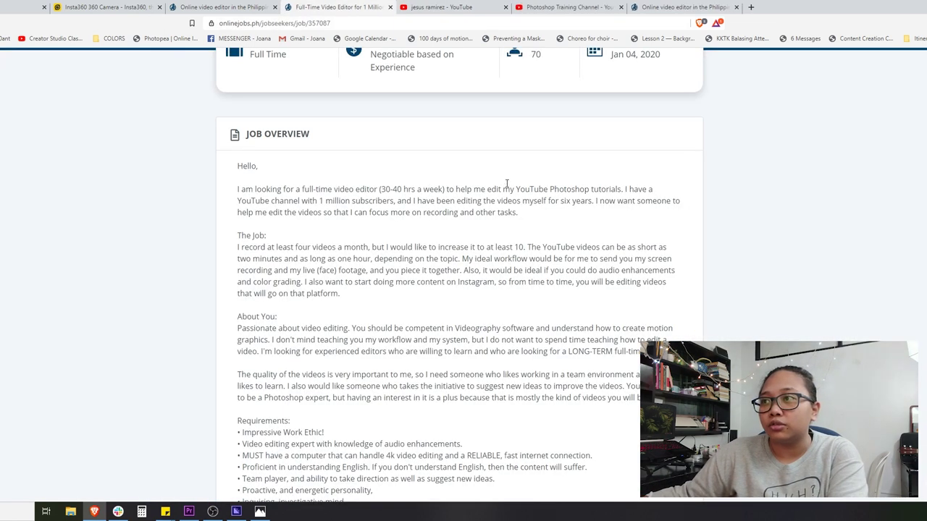
{"action": "left_click", "coordinate": [545, 6]}
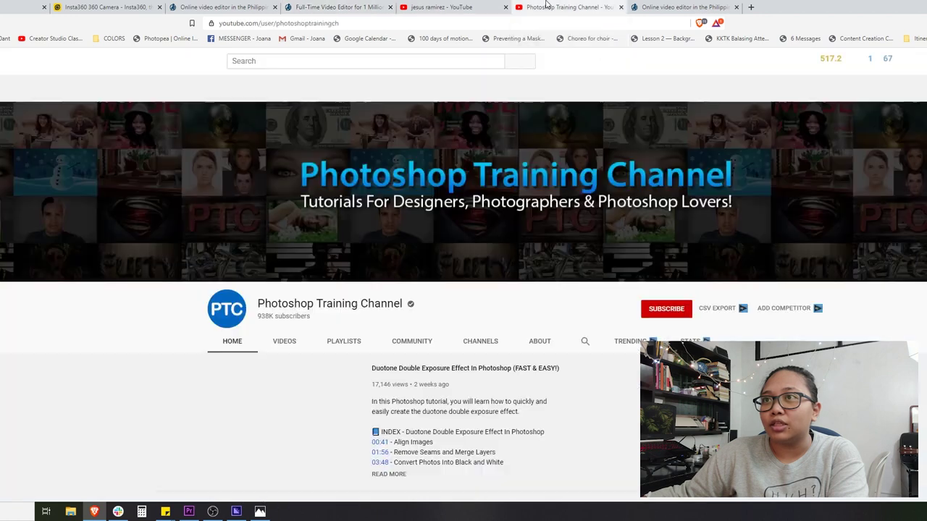
{"action": "scroll", "coordinate": [221, 266], "scroll_direction": "down", "scroll_amount": 2}
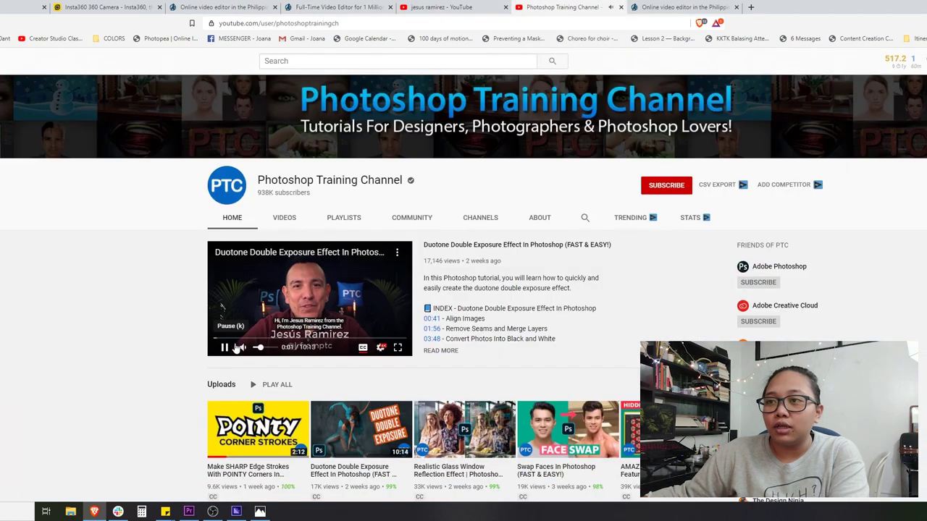
{"action": "scroll", "coordinate": [323, 287], "scroll_direction": "down", "scroll_amount": 2}
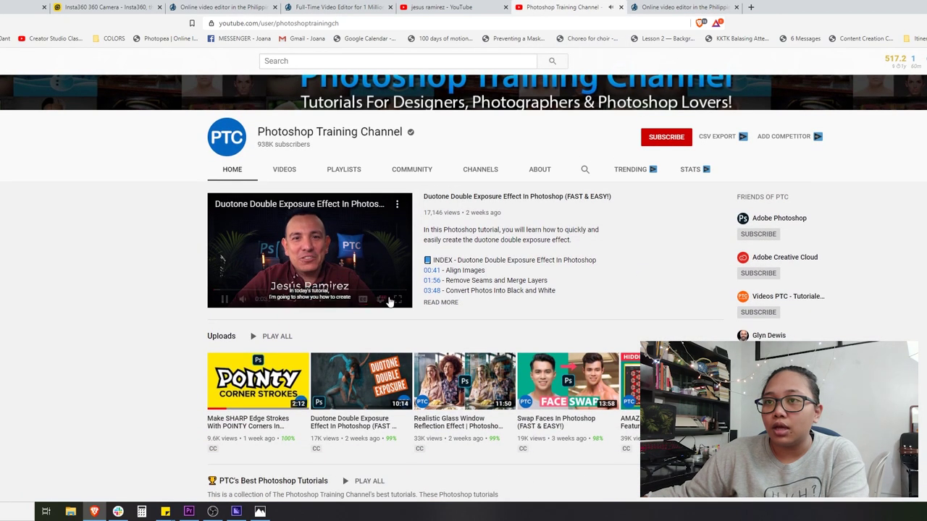
{"action": "scroll", "coordinate": [185, 297], "scroll_direction": "down", "scroll_amount": 3}
{"action": "scroll", "coordinate": [185, 289], "scroll_direction": "down", "scroll_amount": 1}
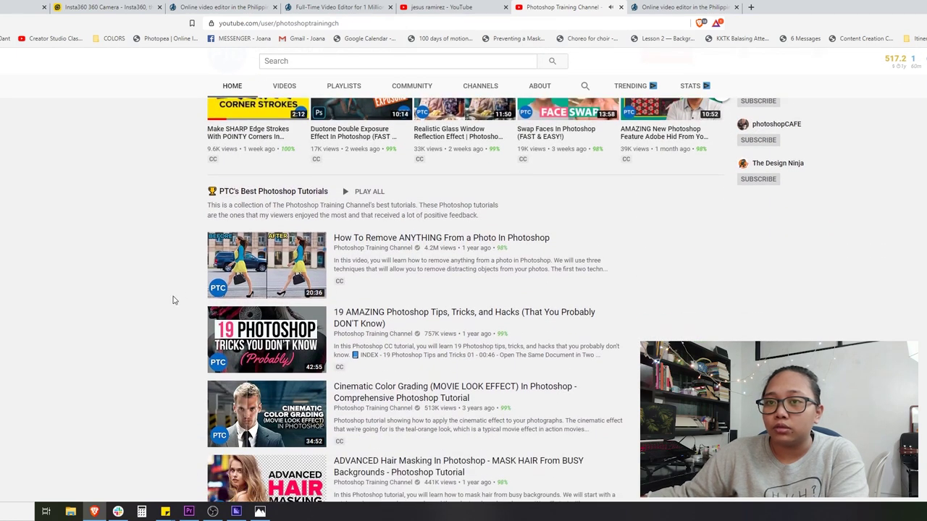
{"action": "scroll", "coordinate": [173, 297], "scroll_direction": "down", "scroll_amount": 2}
{"action": "scroll", "coordinate": [173, 293], "scroll_direction": "down", "scroll_amount": 2}
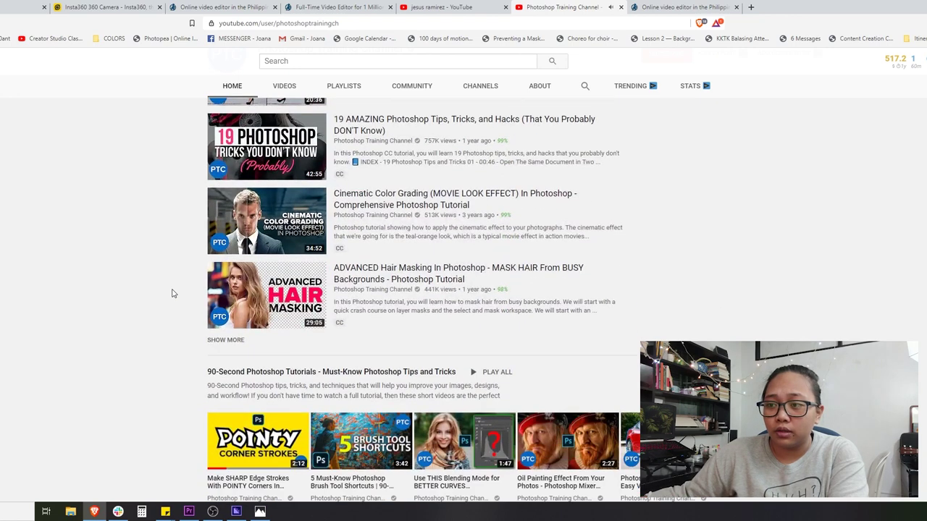
{"action": "scroll", "coordinate": [173, 293], "scroll_direction": "up", "scroll_amount": 4}
List the channel's uploaded videos from oldest to newest and look through the earliest ones.
{"action": "left_click", "coordinate": [219, 99]}
{"action": "left_click", "coordinate": [814, 186]}
{"action": "left_click", "coordinate": [806, 236]}
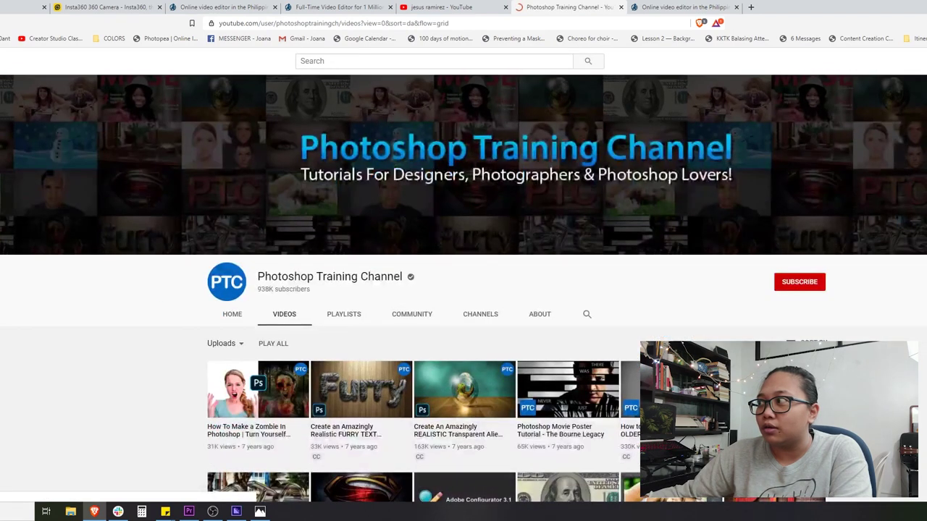
{"action": "scroll", "coordinate": [464, 290], "scroll_direction": "down", "scroll_amount": 2}
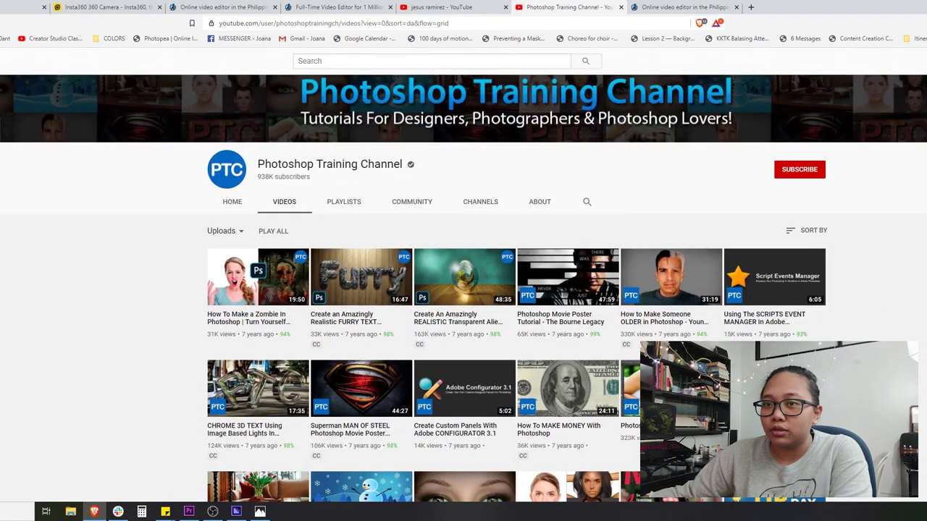
{"action": "scroll", "coordinate": [267, 245], "scroll_direction": "down", "scroll_amount": 1}
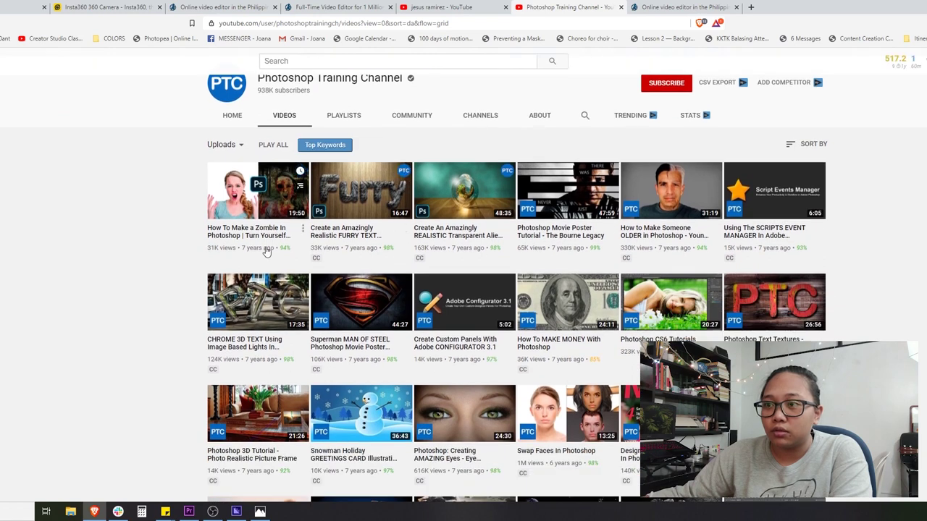
{"action": "scroll", "coordinate": [263, 270], "scroll_direction": "down", "scroll_amount": 2}
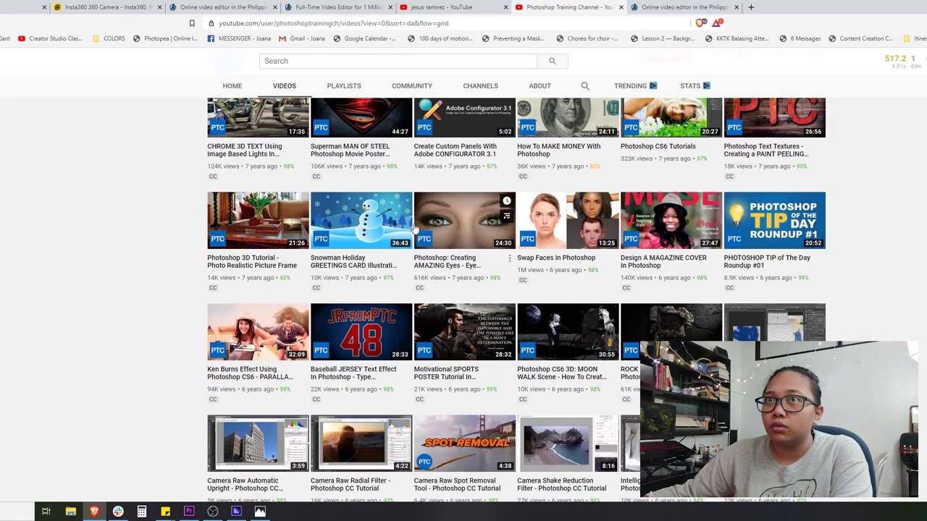
Recheck the job overview, then play the channel's video "Make SHARP Edge Strokes With POINTY Corners In Photoshop!" from the beginning.
{"action": "left_click", "coordinate": [331, 7]}
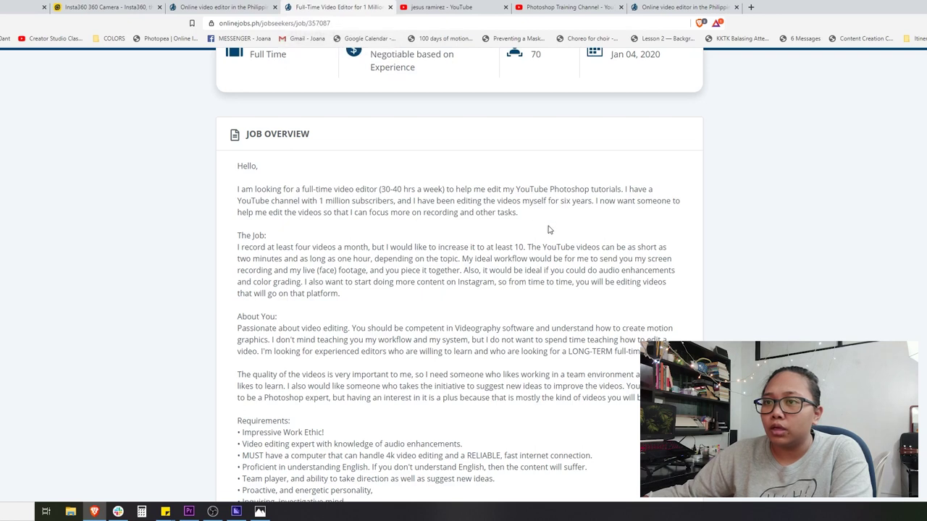
{"action": "left_click", "coordinate": [441, 7]}
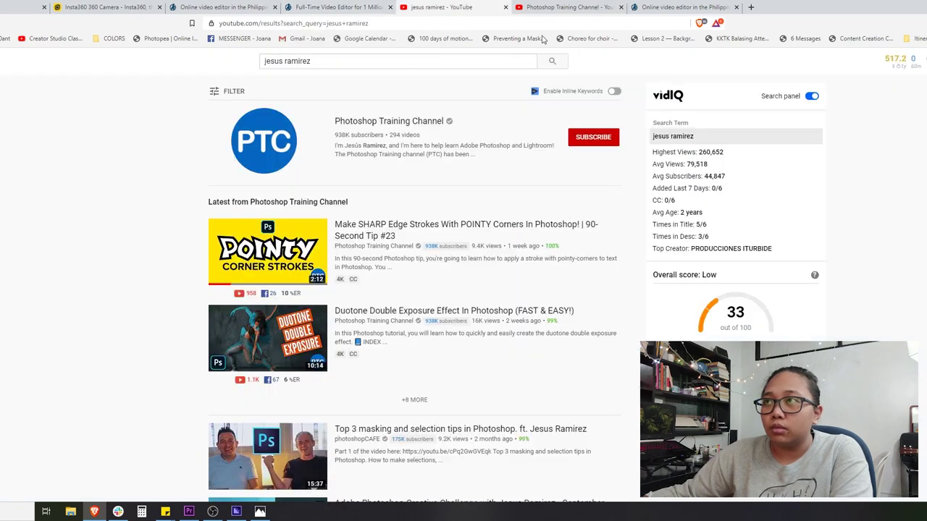
{"action": "left_click", "coordinate": [569, 7]}
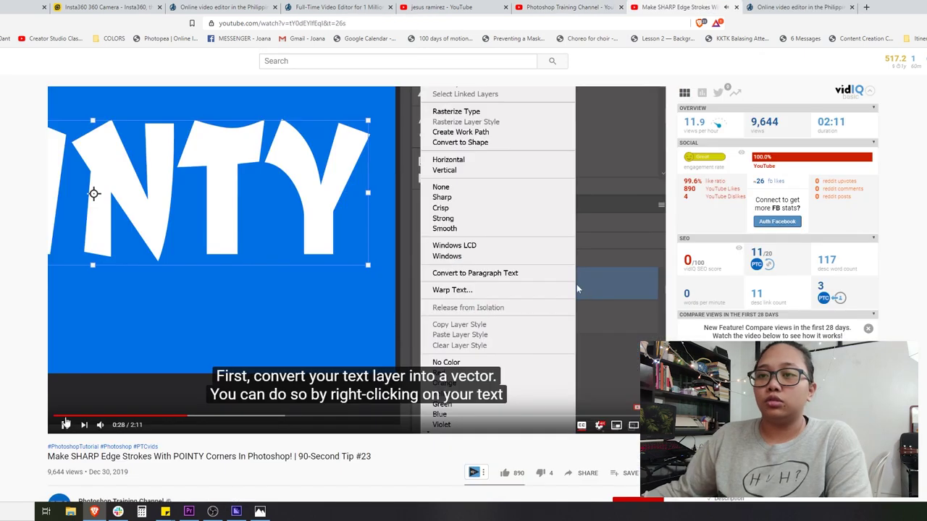
{"action": "left_click", "coordinate": [58, 416]}
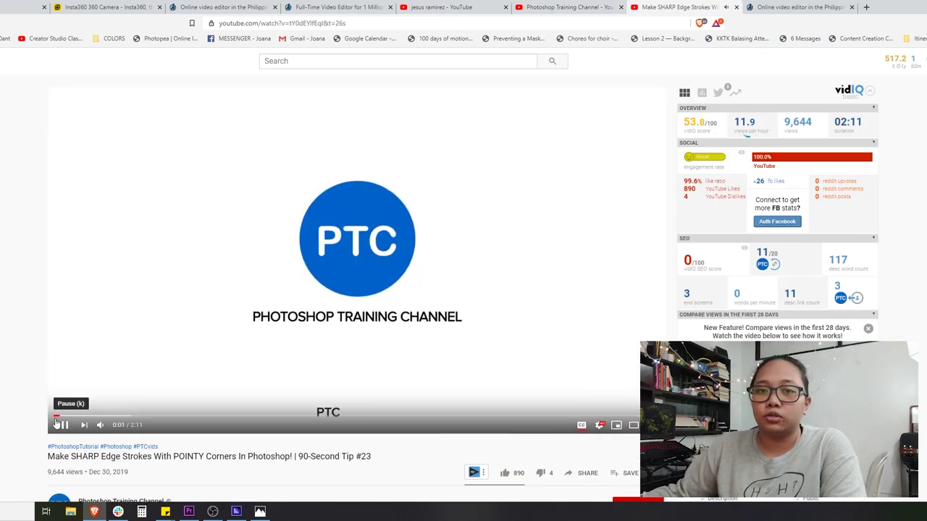
{"action": "left_click_drag", "start_coordinate": [58, 416], "coordinate": [43, 416]}
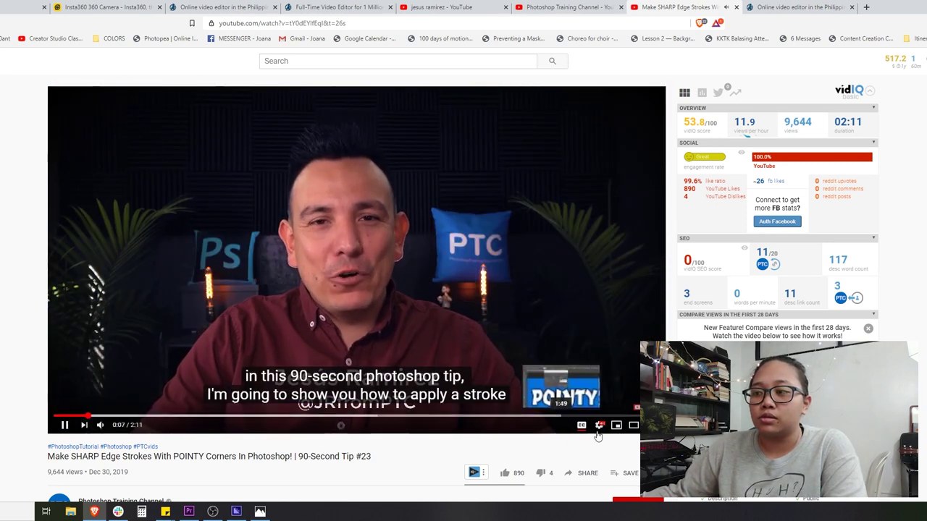
Skim the rest of the pointy-corners tutorial at several points to examine its editing style and format.
{"action": "left_click", "coordinate": [119, 417]}
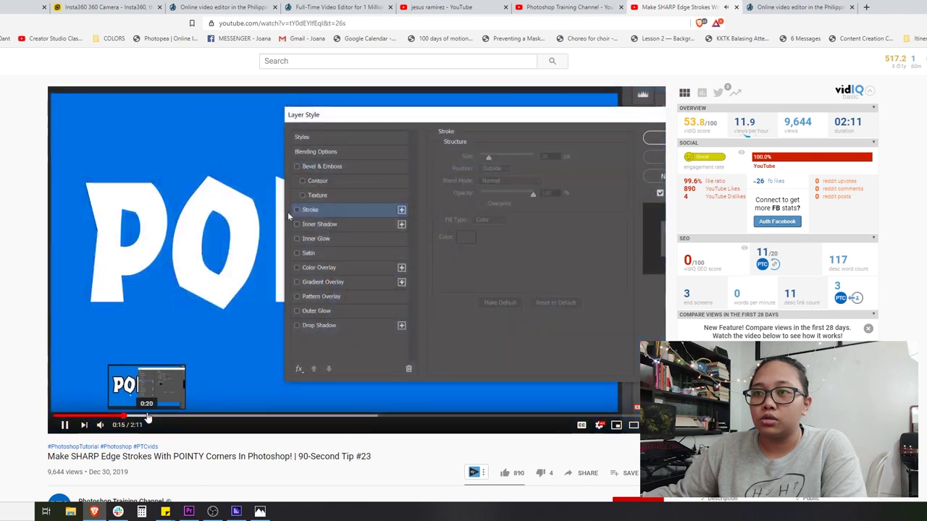
{"action": "left_click", "coordinate": [283, 417]}
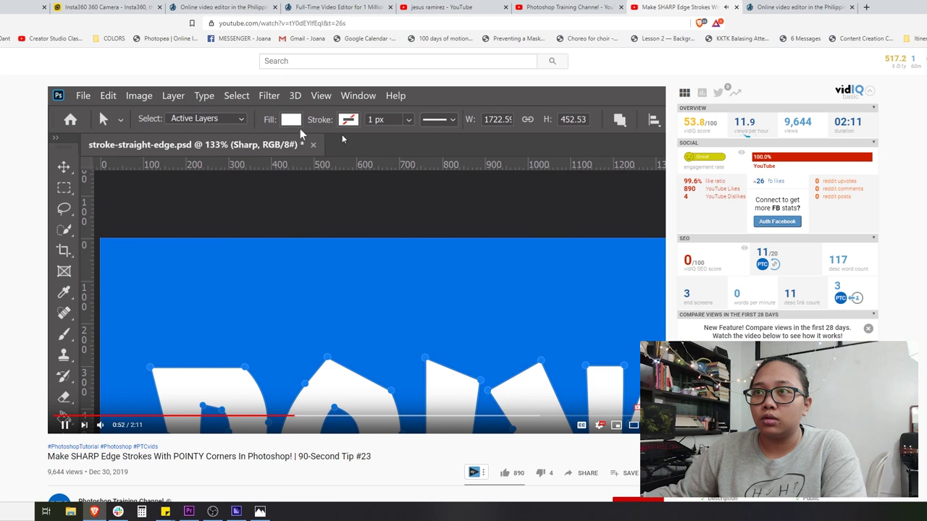
{"action": "left_click", "coordinate": [389, 416]}
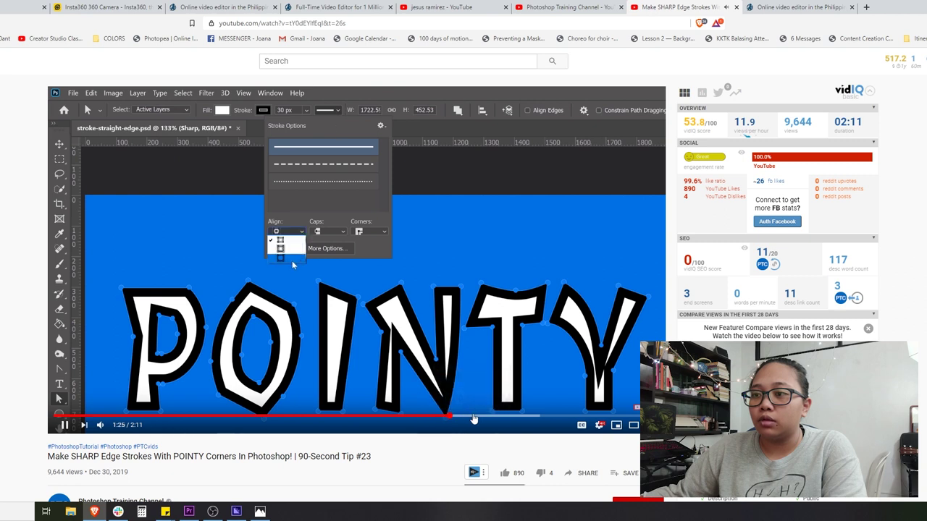
{"action": "left_click", "coordinate": [533, 418]}
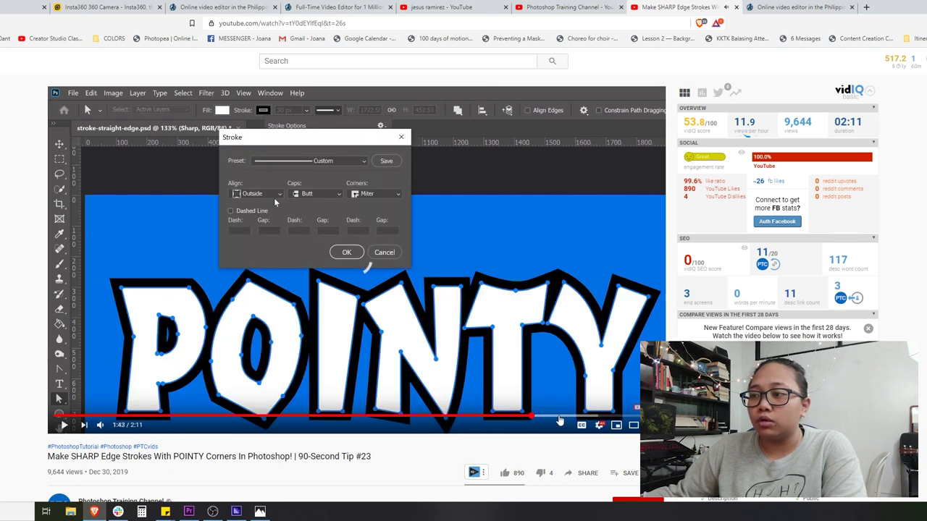
{"action": "left_click", "coordinate": [559, 418]}
{"action": "left_click", "coordinate": [577, 417]}
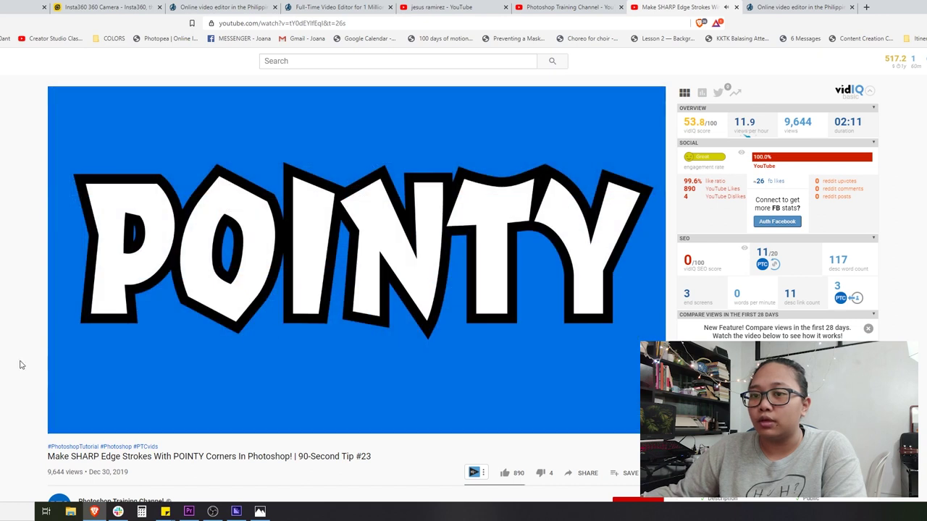
Read the Photoshop Training Channel's About page, including its description and details.
{"action": "left_click", "coordinate": [569, 6]}
{"action": "left_click", "coordinate": [539, 86]}
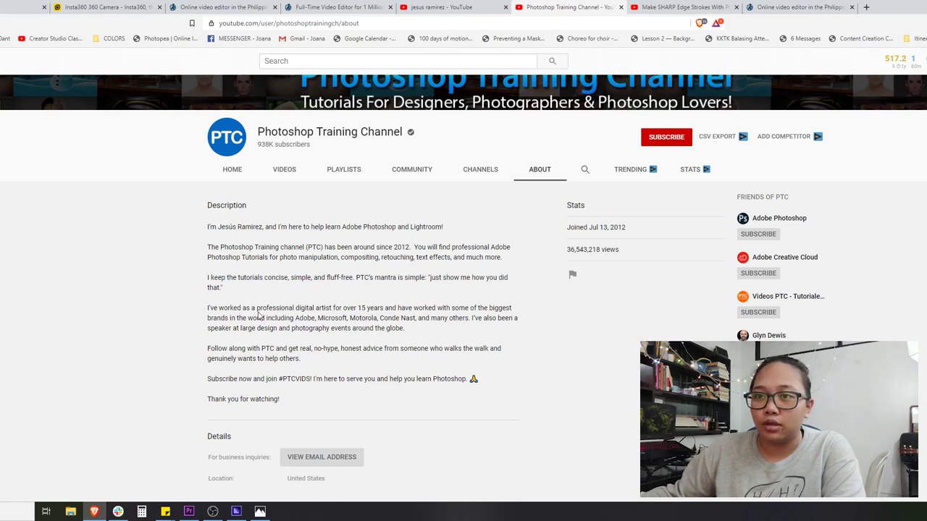
{"action": "scroll", "coordinate": [218, 108], "scroll_direction": "down", "scroll_amount": 2}
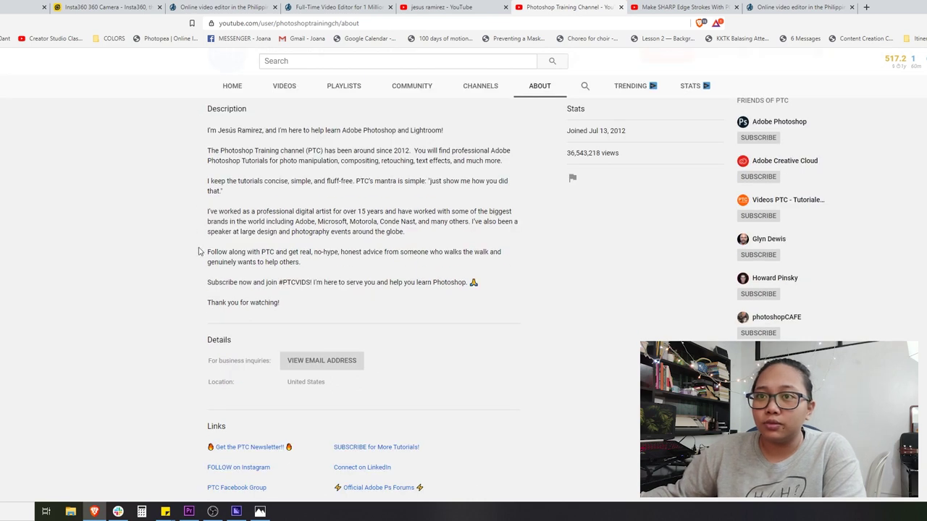
{"action": "scroll", "coordinate": [200, 247], "scroll_direction": "up", "scroll_amount": 2}
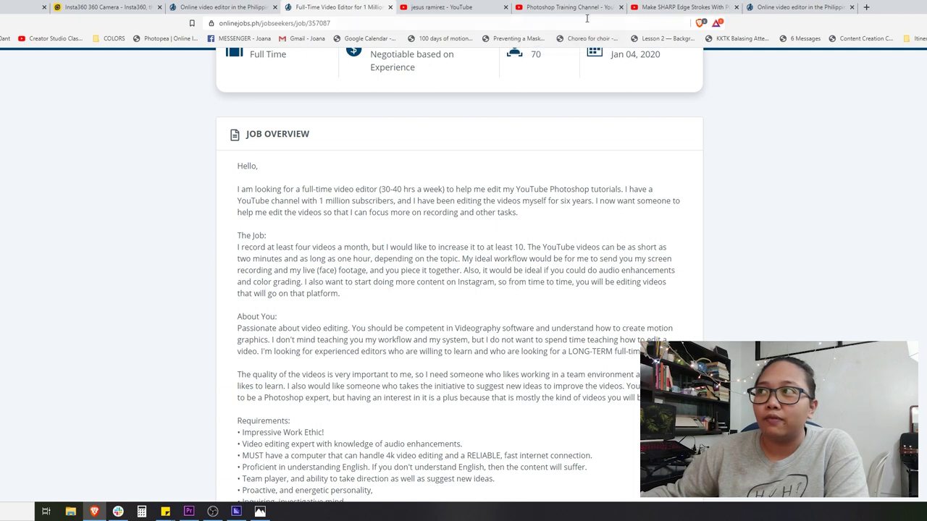
Revisit the open tutorial video and review the channel's About description once more.
{"action": "left_click", "coordinate": [658, 6]}
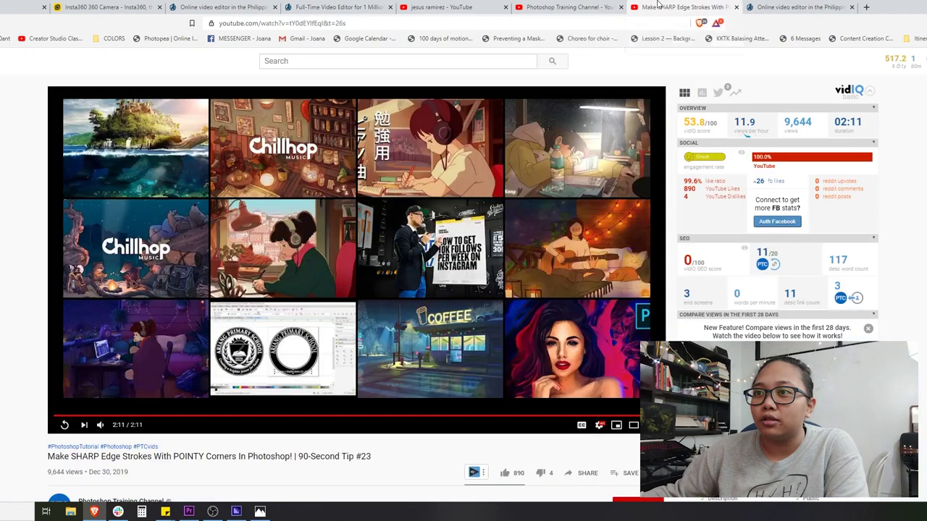
{"action": "left_click", "coordinate": [612, 6]}
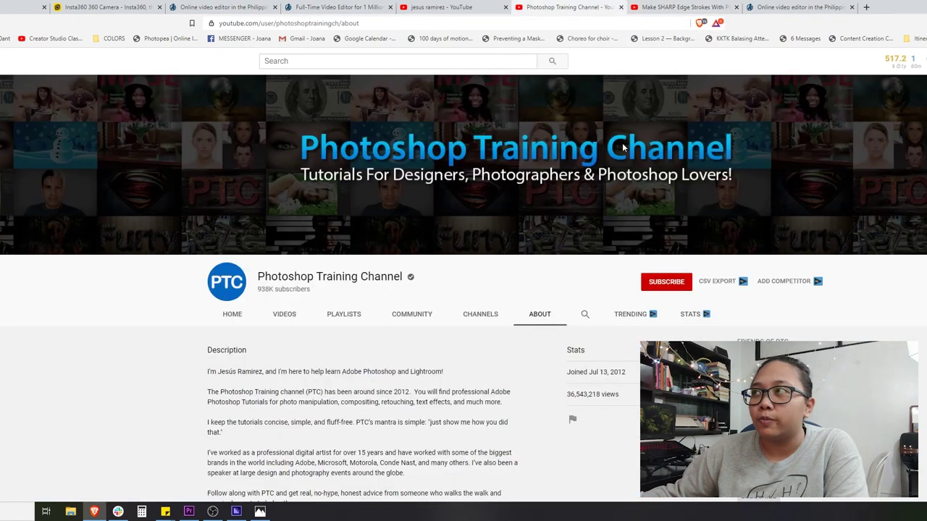
{"action": "scroll", "coordinate": [477, 391], "scroll_direction": "down", "scroll_amount": 4}
{"action": "scroll", "coordinate": [457, 275], "scroll_direction": "up", "scroll_amount": 2}
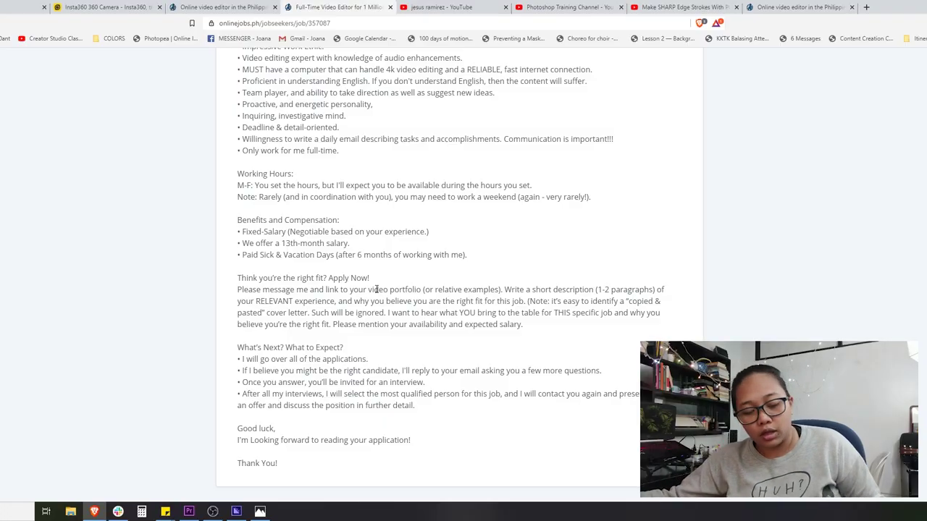
Reread the job posting from its application instructions up to its heading, and move the blank Notepad window over the posting.
{"action": "scroll", "coordinate": [386, 295], "scroll_direction": "down", "scroll_amount": 4}
{"action": "scroll", "coordinate": [276, 338], "scroll_direction": "up", "scroll_amount": 8}
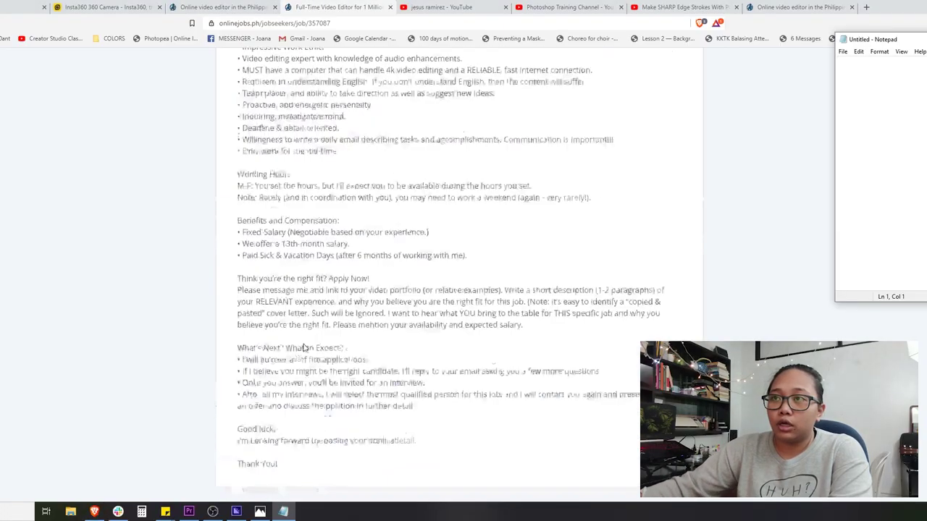
{"action": "scroll", "coordinate": [422, 274], "scroll_direction": "up", "scroll_amount": 3}
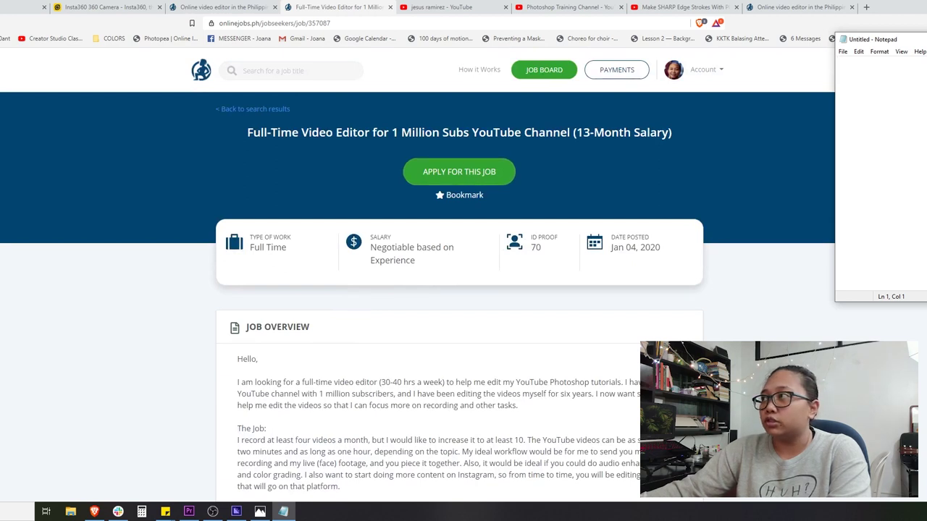
{"action": "left_click_drag", "start_coordinate": [923, 45], "coordinate": [397, 112]}
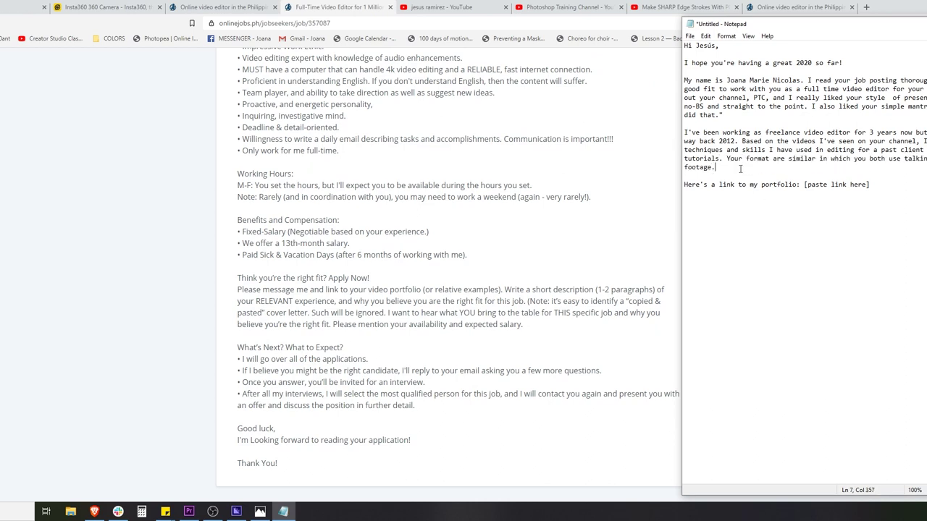
Add to the cover letter an availability of 40 hours per week, Mon - Fri, a $20 per hour rate, and the line "My video editing computer specs: [list them down below]".
{"action": "type", "text": "I'm available to work 40 hours per week, Mon - Fri. My "}
{"action": "type", "text": "hour. Let me know if that works out for you."}
{"action": "key", "text": "Return"}
{"action": "key", "text": "Return"}
{"action": "type", "text": "My video editing computer specs: [list them down below"}
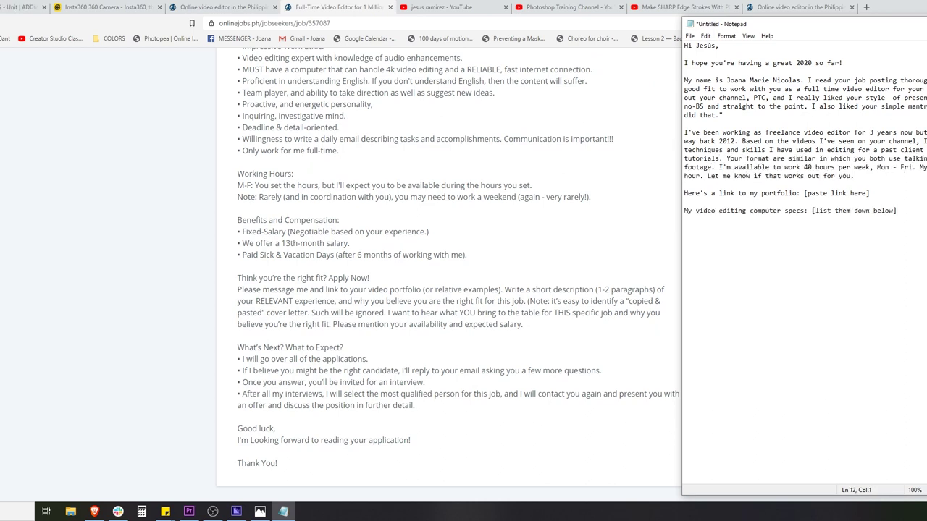
Start the section "A few questions for you:" with question 1, "Will you also be expecting me to create thumbnails for the video?".
{"action": "type", "text": ":"}
{"action": "key", "text": "Return"}
{"action": "key", "text": "Return"}
{"action": "type", "text": "1. Will you also be expecting me to create thumbnails for the video?"}
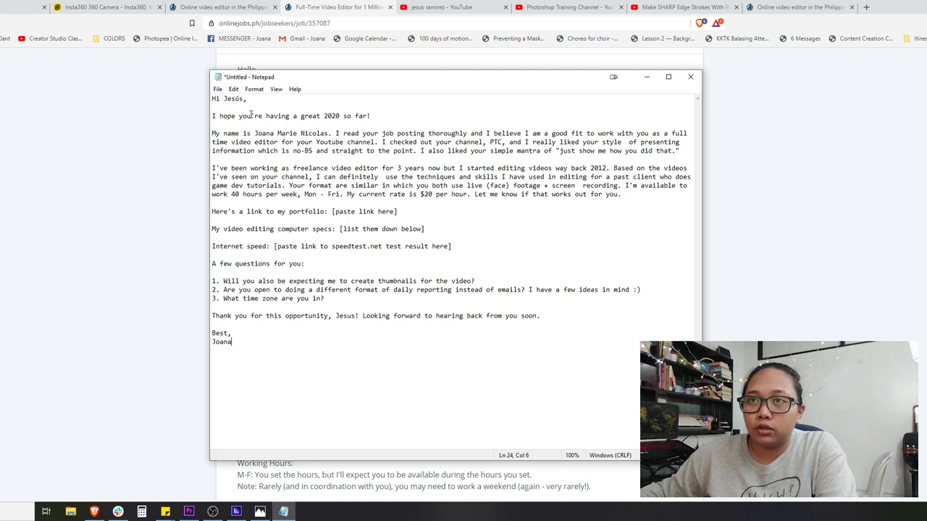
Check the name in the letter's greeting against the poster's name in the job search results, and return to the letter.
{"action": "left_click_drag", "start_coordinate": [210, 165], "coordinate": [200, 165]}
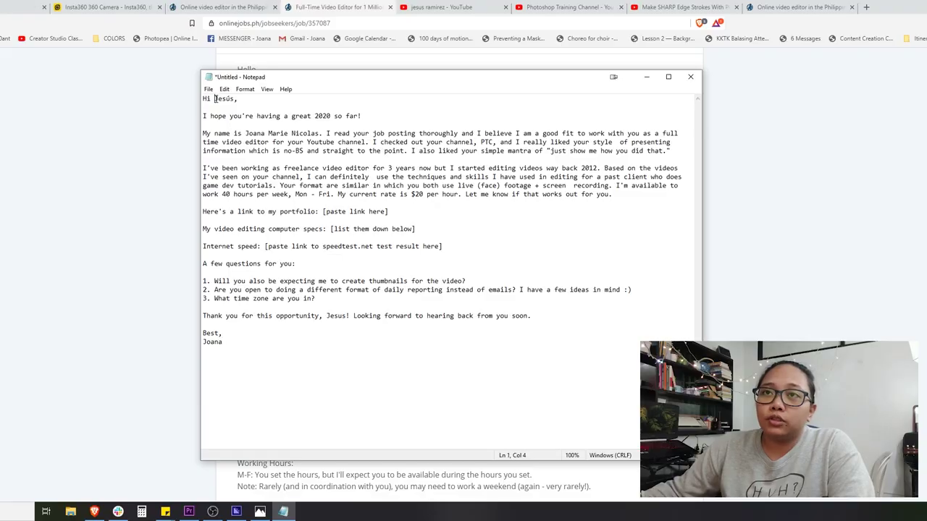
{"action": "left_click_drag", "start_coordinate": [215, 99], "coordinate": [235, 98]}
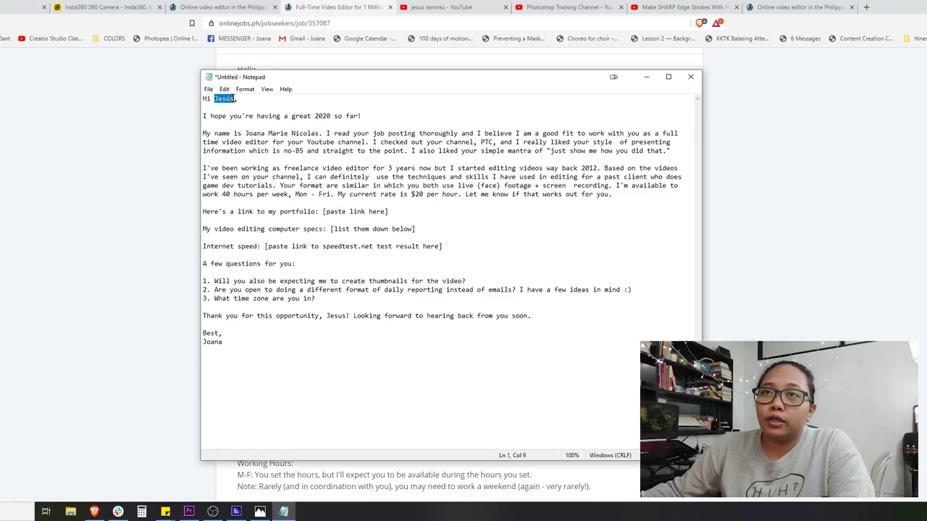
{"action": "left_click", "coordinate": [228, 6]}
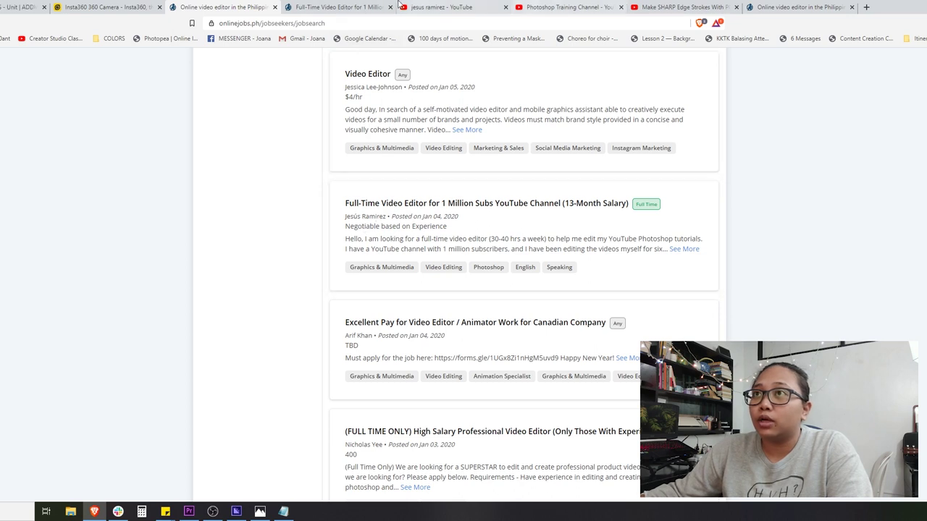
{"action": "left_click", "coordinate": [283, 511]}
Move and widen the letter window, and review the opening line "I hope you're having a great 2020 so far!".
{"action": "left_click_drag", "start_coordinate": [326, 84], "coordinate": [411, 98]}
{"action": "left_click_drag", "start_coordinate": [455, 129], "coordinate": [289, 129]}
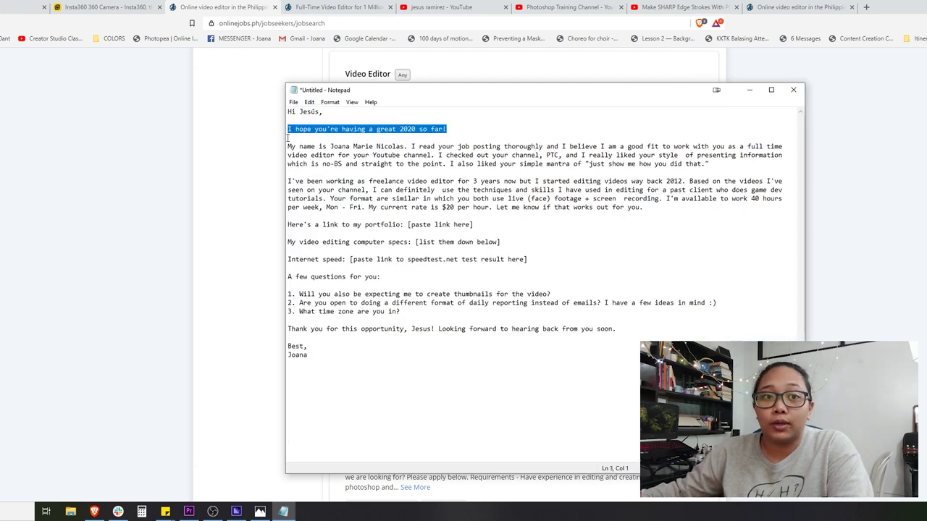
{"action": "left_click_drag", "start_coordinate": [286, 138], "coordinate": [252, 138]}
{"action": "left_click", "coordinate": [299, 164]}
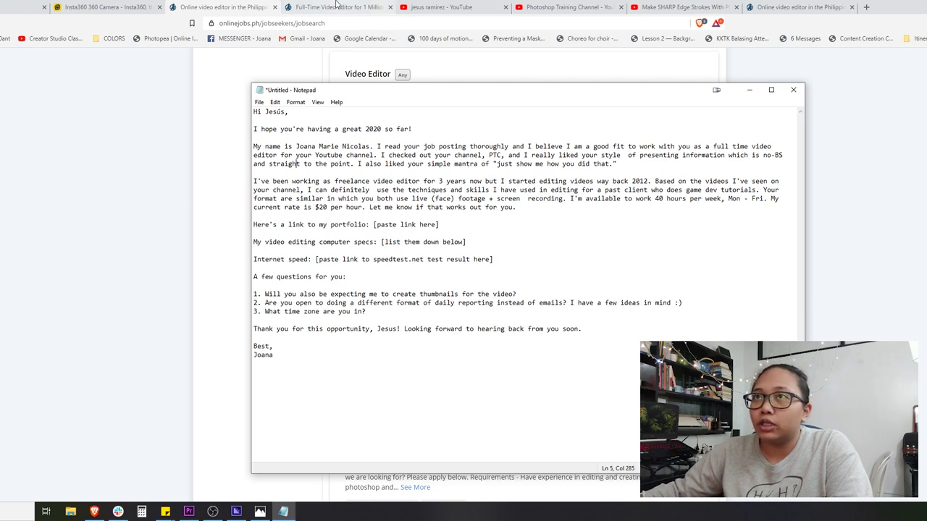
View the heading of the full-time video editor job posting, and bring the letter back over it.
{"action": "left_click", "coordinate": [337, 7]}
{"action": "scroll", "coordinate": [304, 141], "scroll_direction": "up", "scroll_amount": 4}
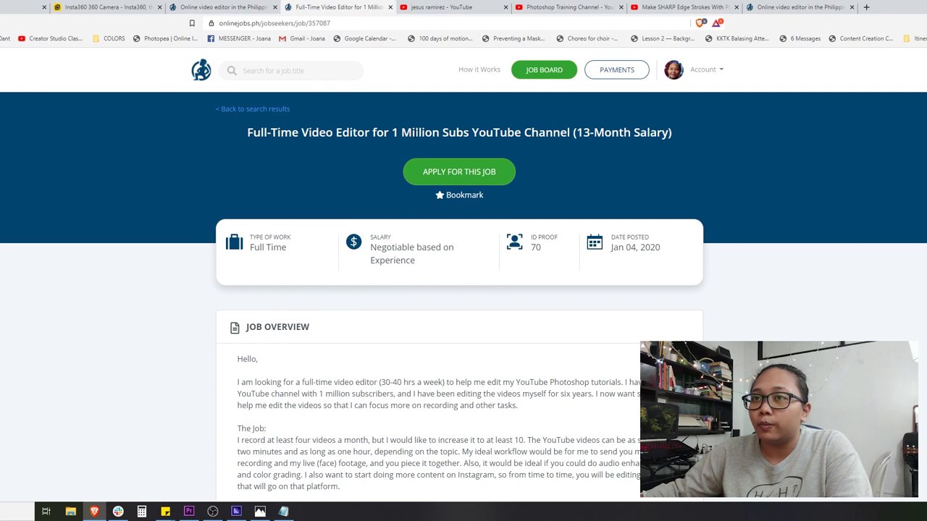
{"action": "left_click", "coordinate": [282, 512]}
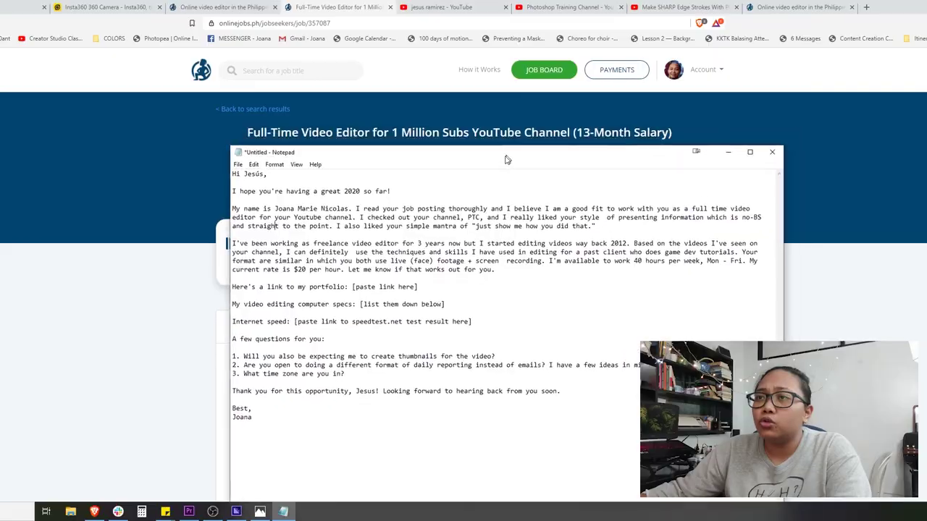
{"action": "left_click_drag", "start_coordinate": [505, 157], "coordinate": [500, 169]}
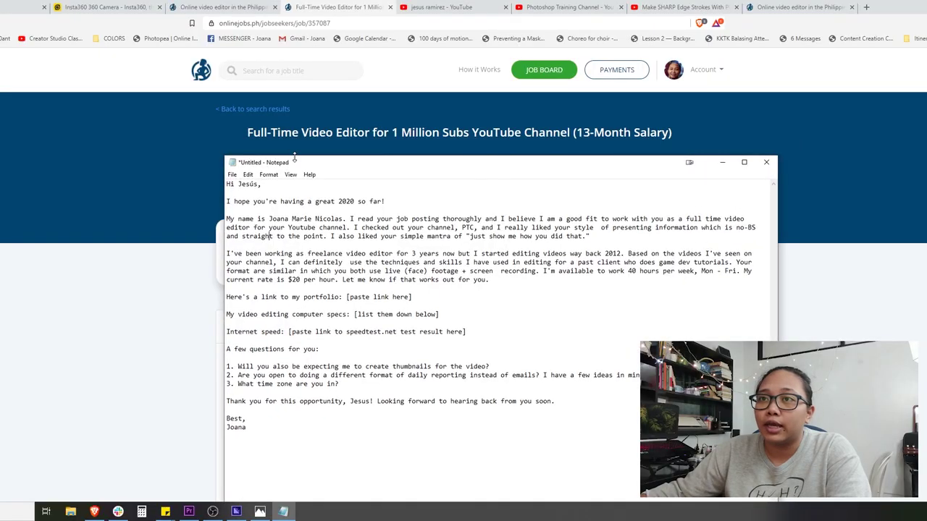
{"action": "left_click_drag", "start_coordinate": [333, 170], "coordinate": [346, 121]}
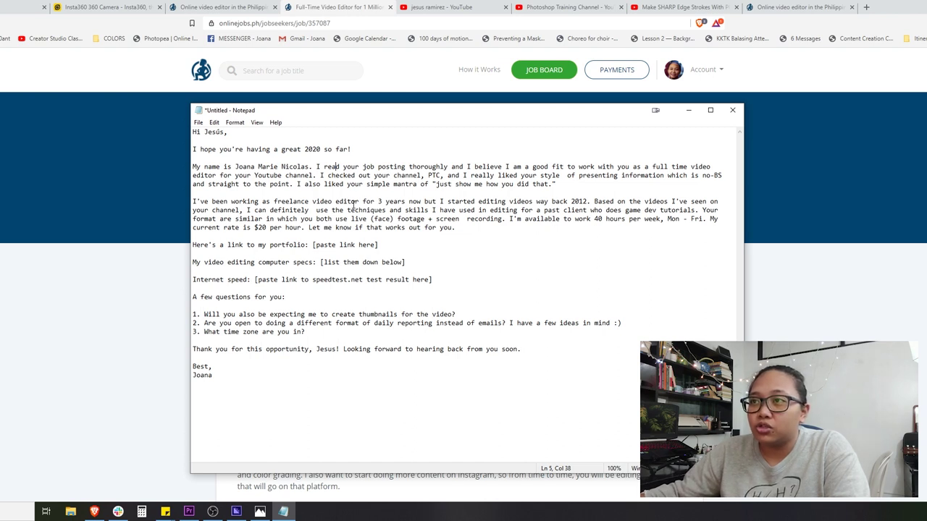
Review the letter's introduction paragraph through the quoted channel mantra, with the Notepad window slightly wider.
{"action": "left_click", "coordinate": [565, 189]}
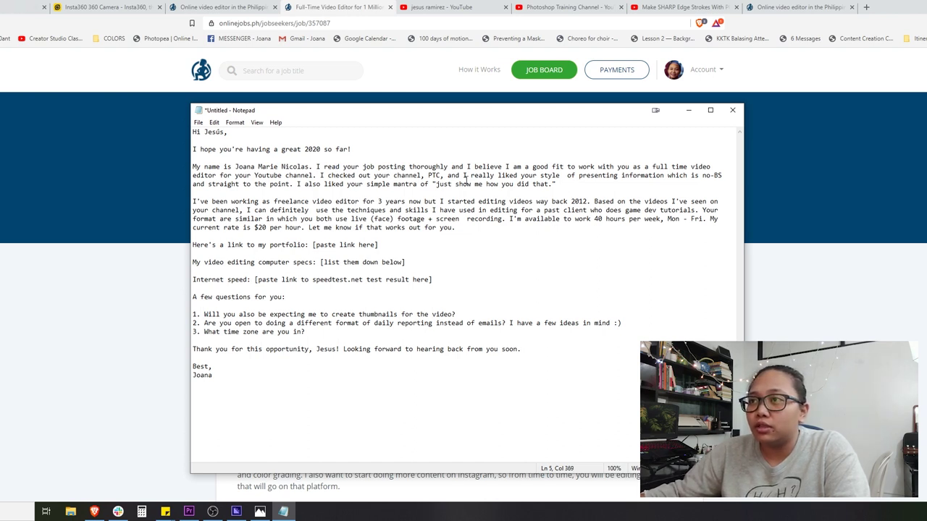
{"action": "key", "text": "Left"}
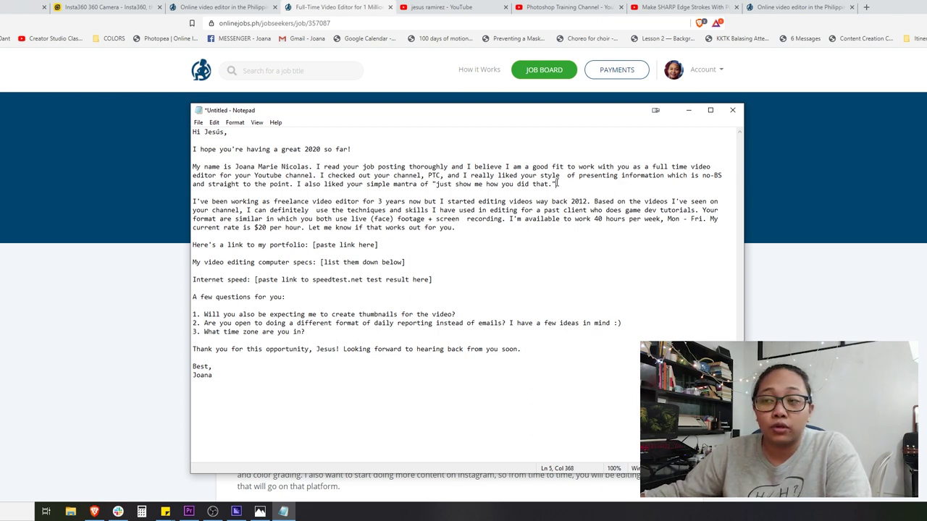
{"action": "left_click", "coordinate": [557, 184]}
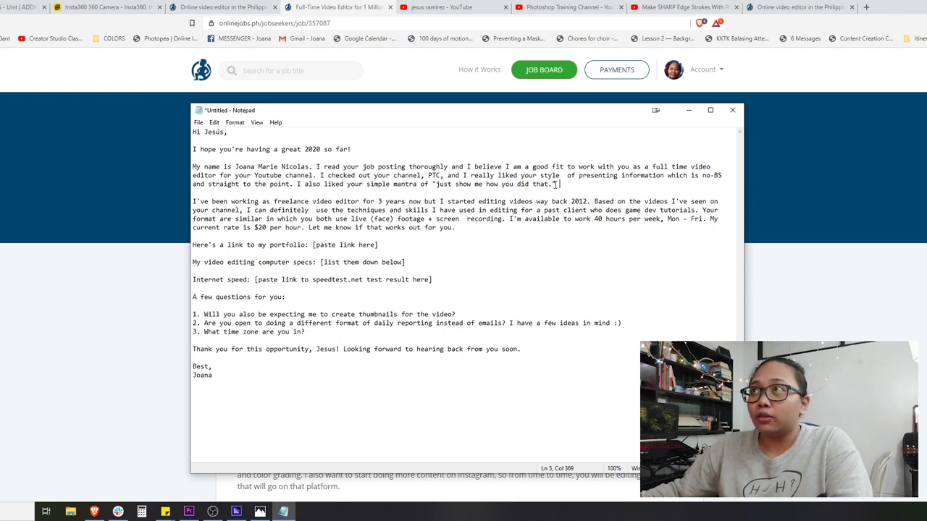
{"action": "left_click_drag", "start_coordinate": [748, 206], "coordinate": [769, 207]}
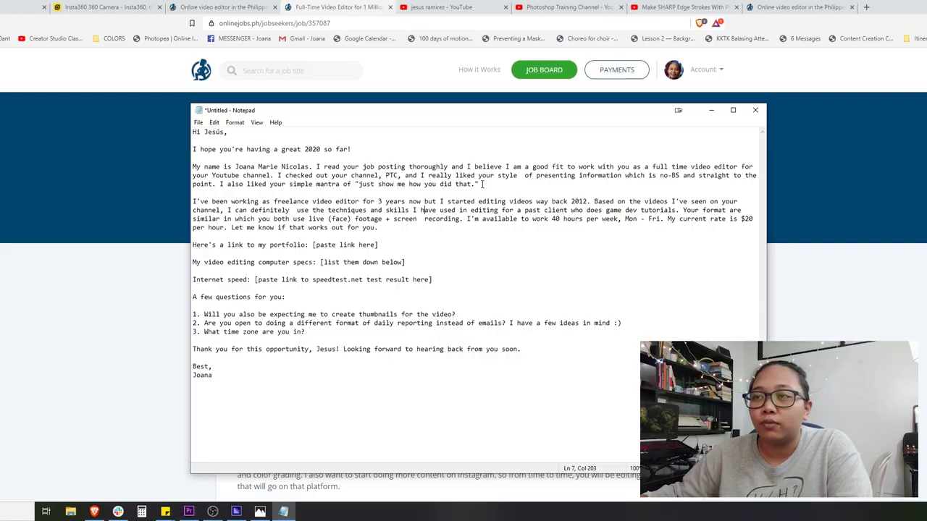
{"action": "left_click", "coordinate": [482, 184]}
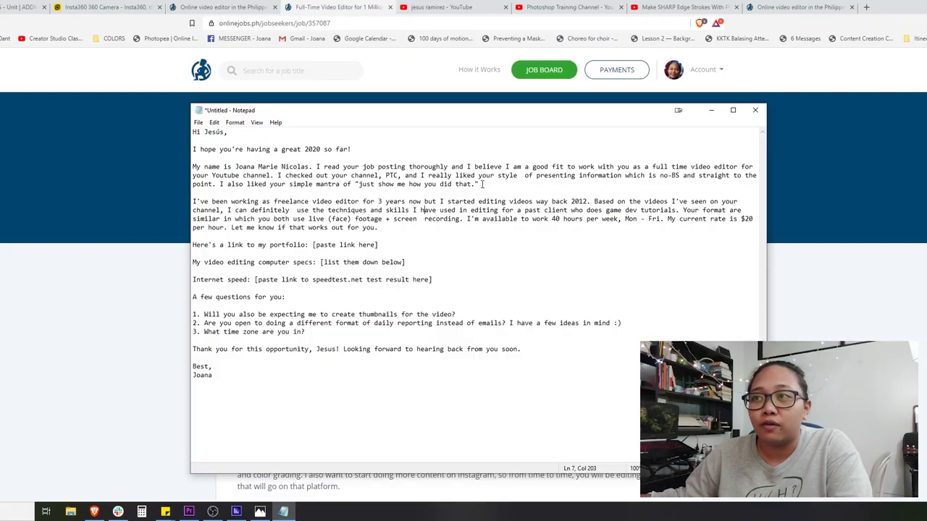
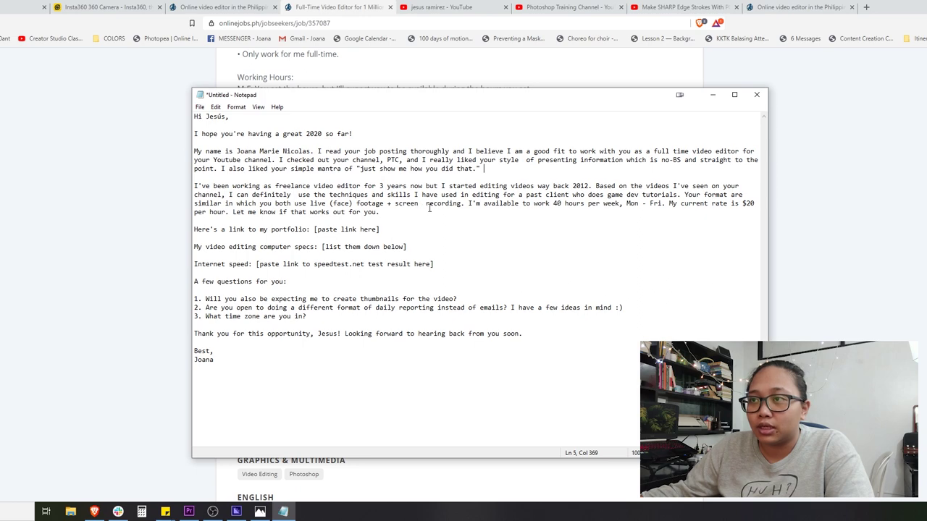
Move the letter aside, reread the job posting from its overview to the application instructions, and return to the letter.
{"action": "left_click_drag", "start_coordinate": [349, 104], "coordinate": [748, 103]}
{"action": "scroll", "coordinate": [367, 255], "scroll_direction": "up", "scroll_amount": 6}
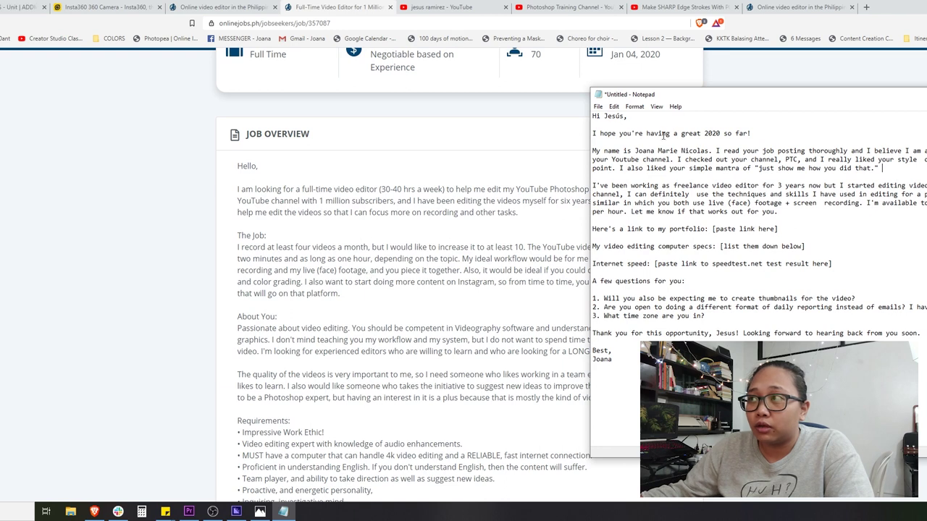
{"action": "left_click_drag", "start_coordinate": [680, 98], "coordinate": [273, 125]}
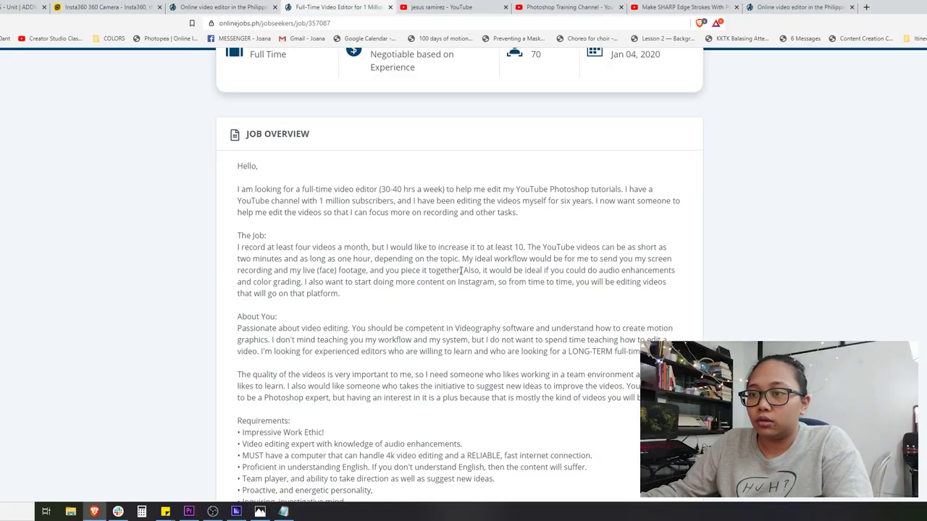
{"action": "scroll", "coordinate": [462, 270], "scroll_direction": "down", "scroll_amount": 8}
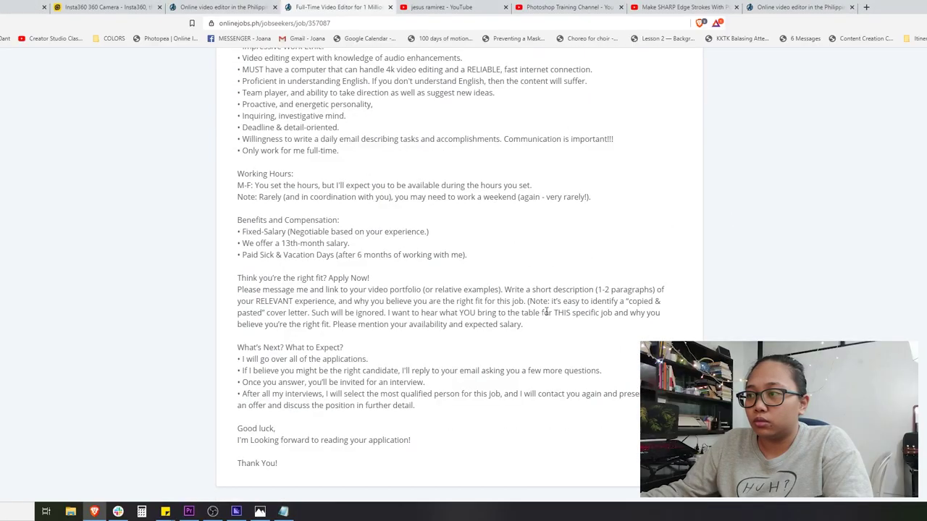
{"action": "left_click", "coordinate": [283, 512]}
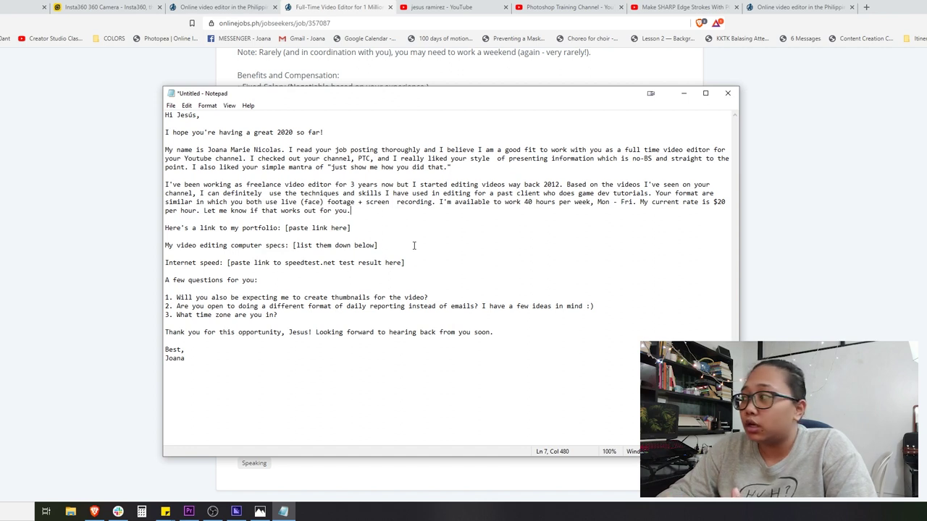
Review the letter's computer specs and internet speed lines, its numbered questions and the closing thanks, with the Notepad window taller.
{"action": "left_click", "coordinate": [197, 255]}
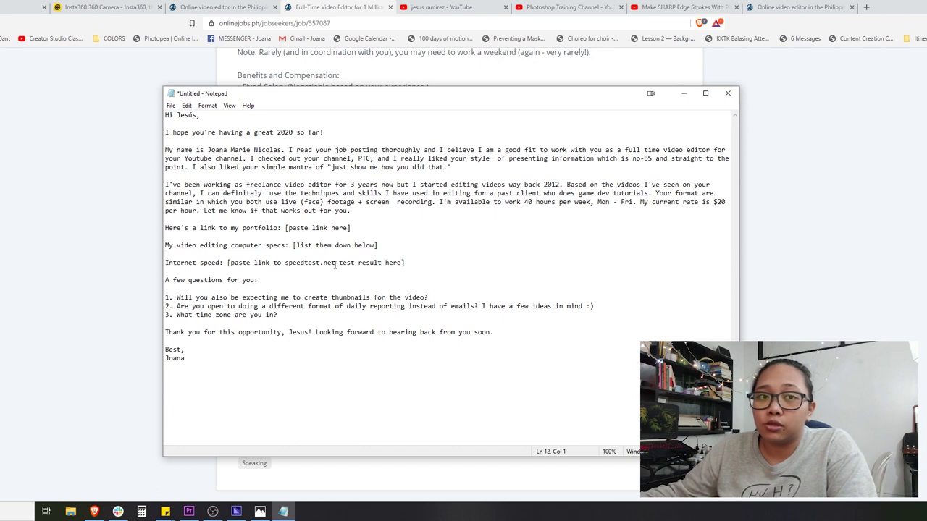
{"action": "left_click_drag", "start_coordinate": [449, 87], "coordinate": [449, 49]}
{"action": "left_click_drag", "start_coordinate": [166, 244], "coordinate": [496, 297]}
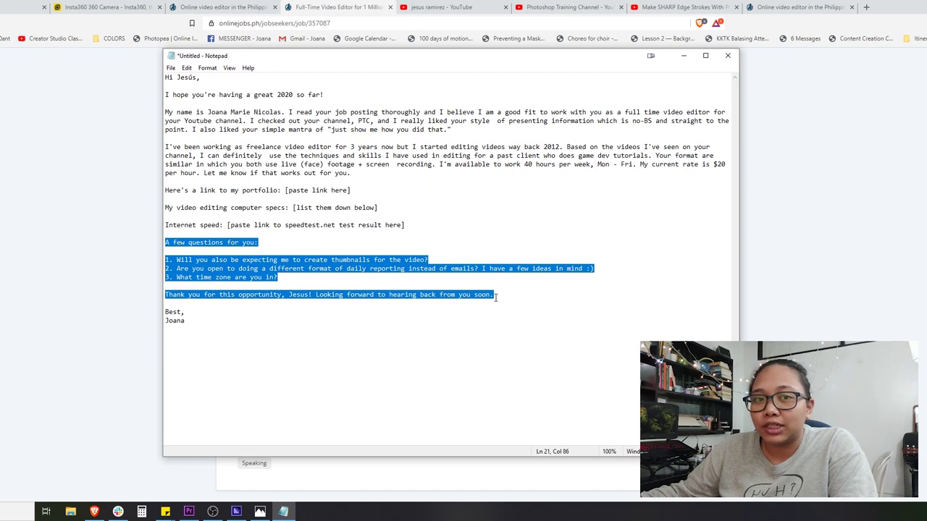
{"action": "left_click", "coordinate": [236, 277]}
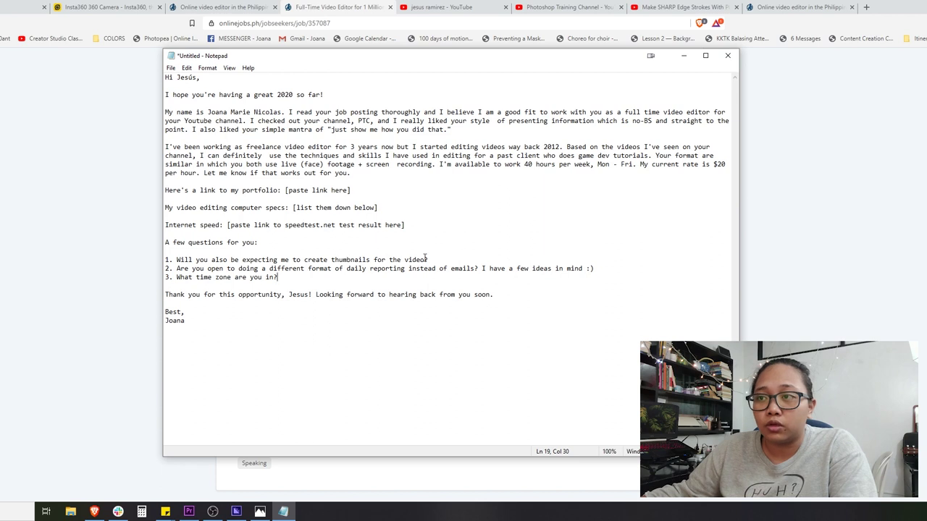
Examine the thumbnails of the videos uploaded to the Photoshop Training Channel.
{"action": "left_click", "coordinate": [442, 7]}
{"action": "left_click", "coordinate": [557, 8]}
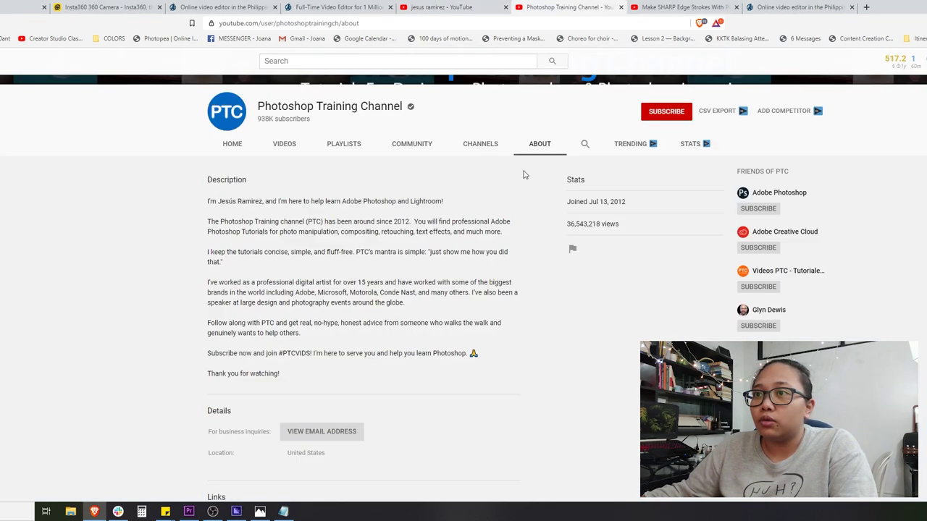
{"action": "left_click", "coordinate": [274, 150]}
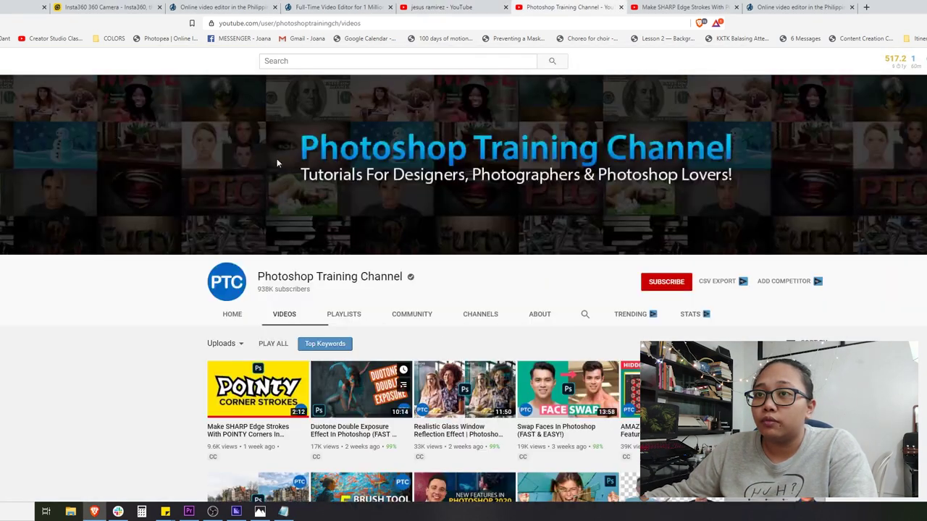
{"action": "scroll", "coordinate": [476, 348], "scroll_direction": "down", "scroll_amount": 3}
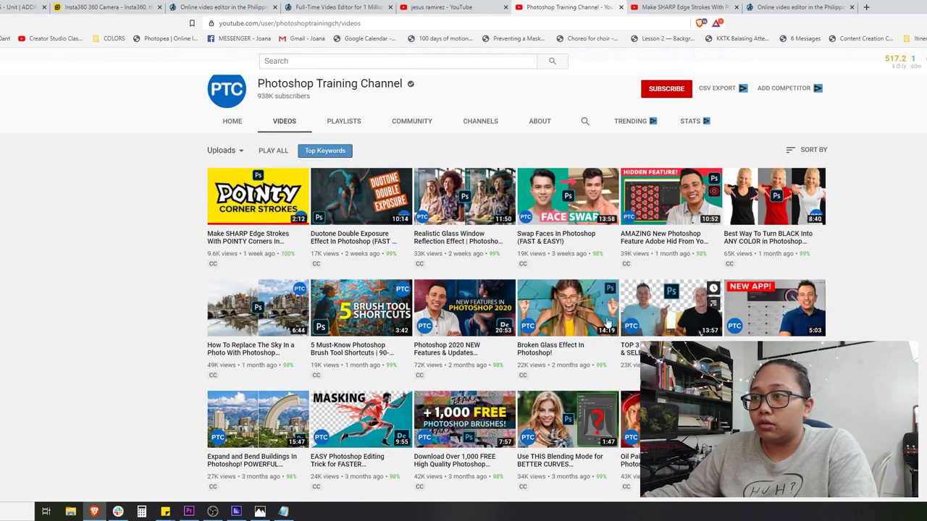
{"action": "scroll", "coordinate": [174, 413], "scroll_direction": "down", "scroll_amount": 1}
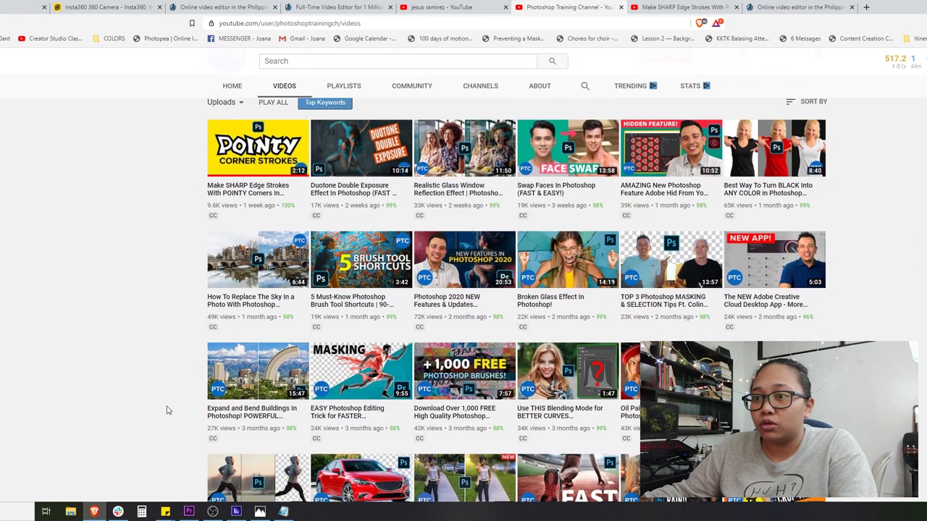
{"action": "scroll", "coordinate": [150, 401], "scroll_direction": "down", "scroll_amount": 1}
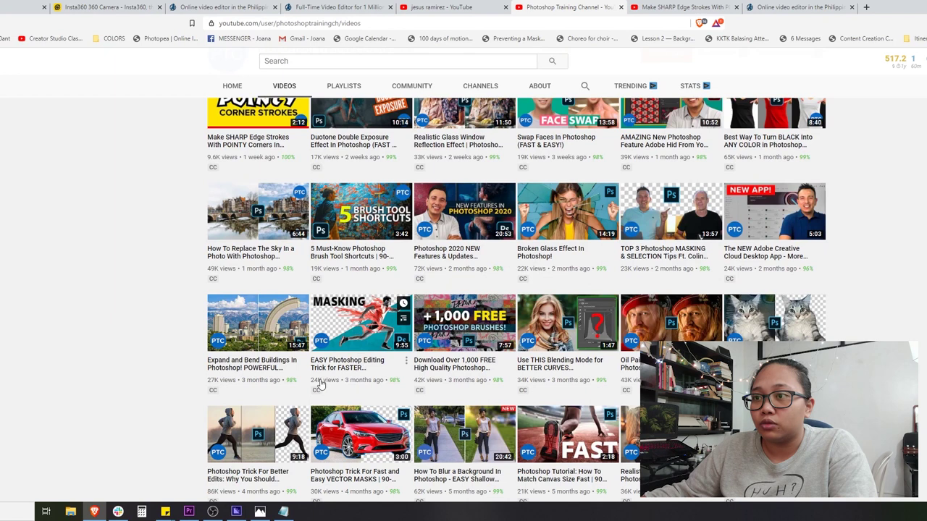
{"action": "mouse_move", "coordinate": [251, 391]}
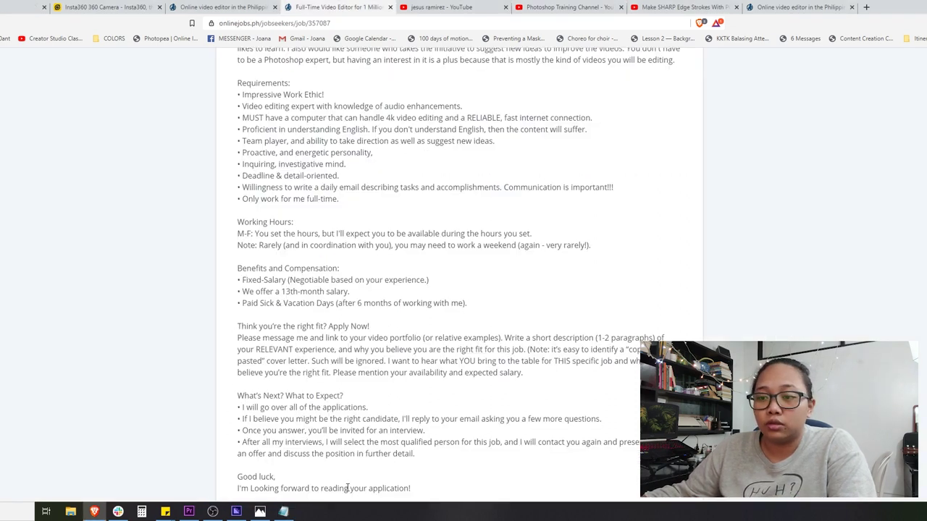
Return to the job posting and open its application form.
{"action": "left_click", "coordinate": [283, 511]}
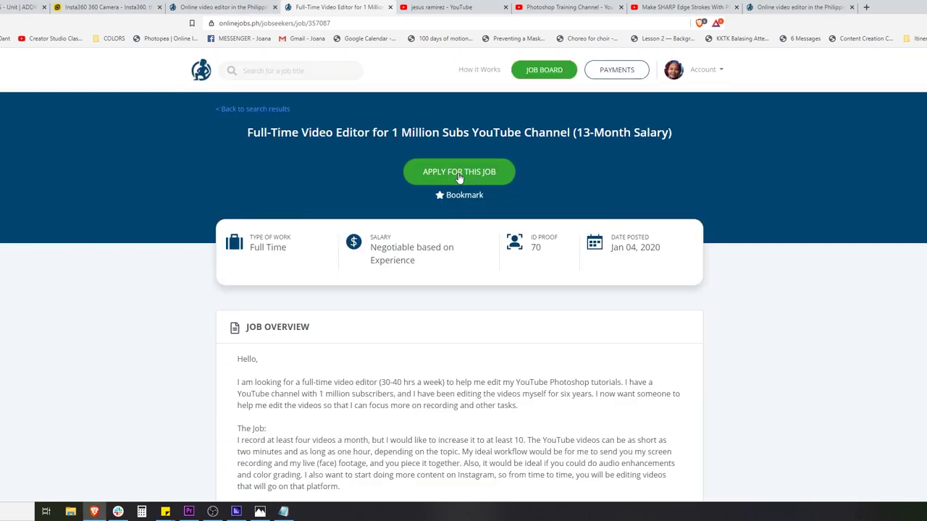
{"action": "right_click", "coordinate": [461, 177]}
{"action": "key", "text": "Escape"}
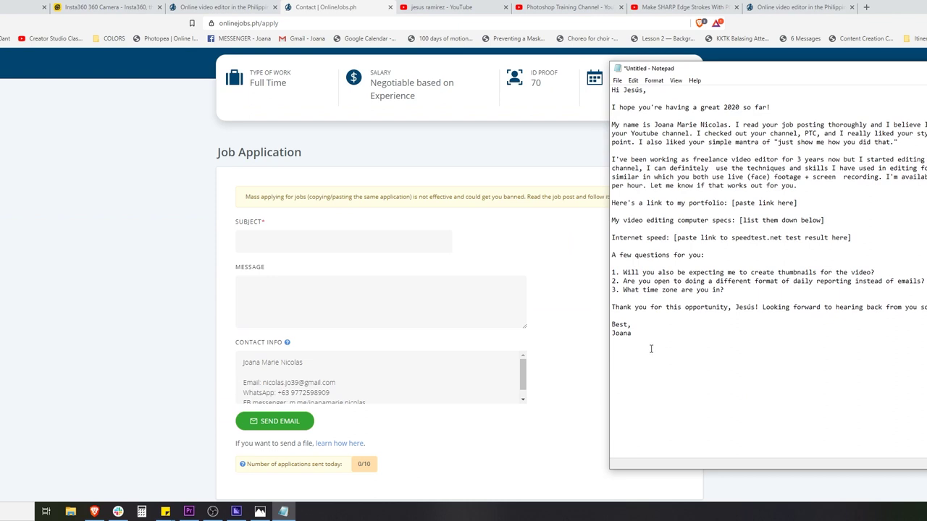
Copy the whole cover letter from Notepad and paste it into the application form's Message field.
{"action": "left_click_drag", "start_coordinate": [647, 347], "coordinate": [612, 89]}
{"action": "key", "text": "ctrl+c"}
{"action": "left_click", "coordinate": [289, 304]}
{"action": "key", "text": "ctrl+v"}
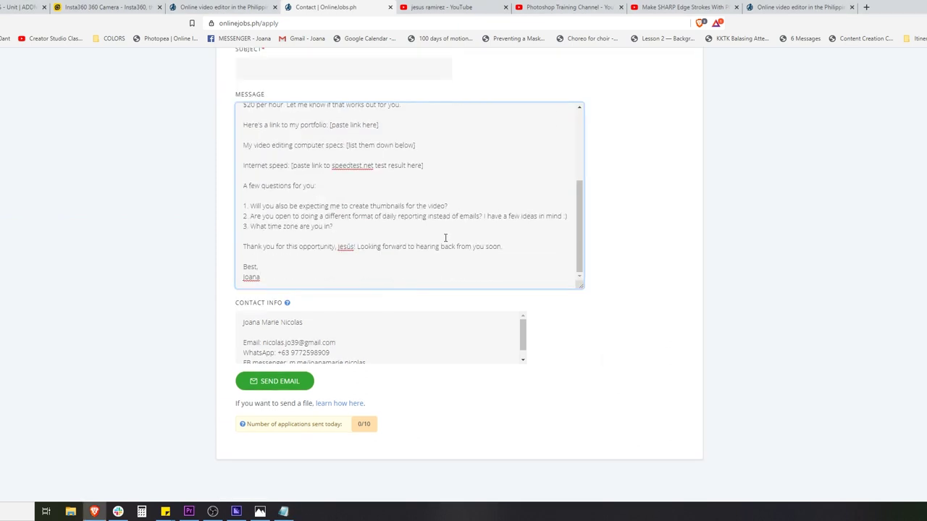